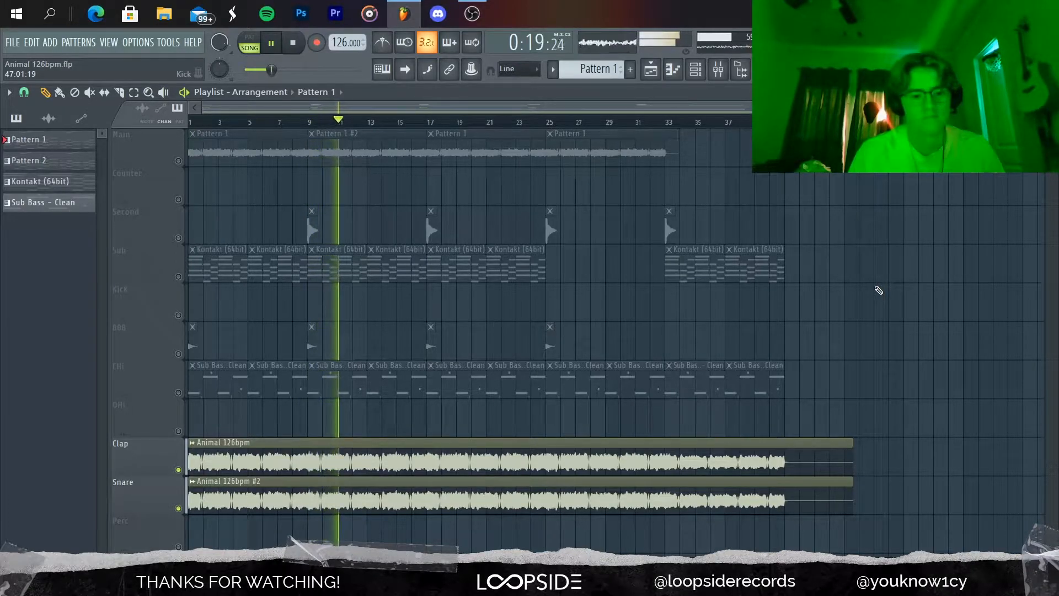
Stop playback, solo the Main playlist track and view the HAP channel's Session Horns Pro instrument in Kontakt.
key(space)
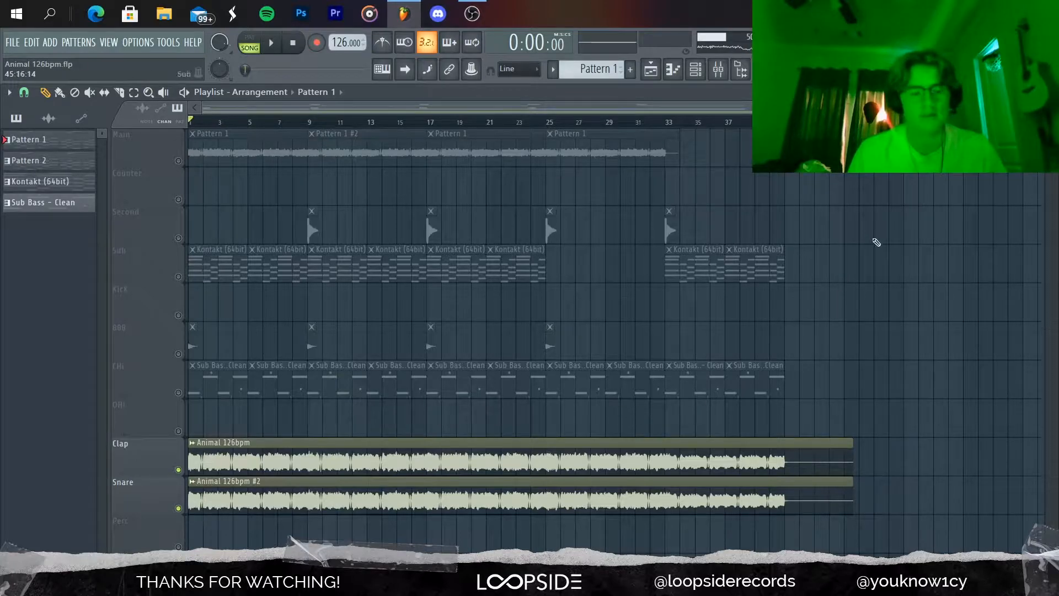
ctrl+click(178, 161)
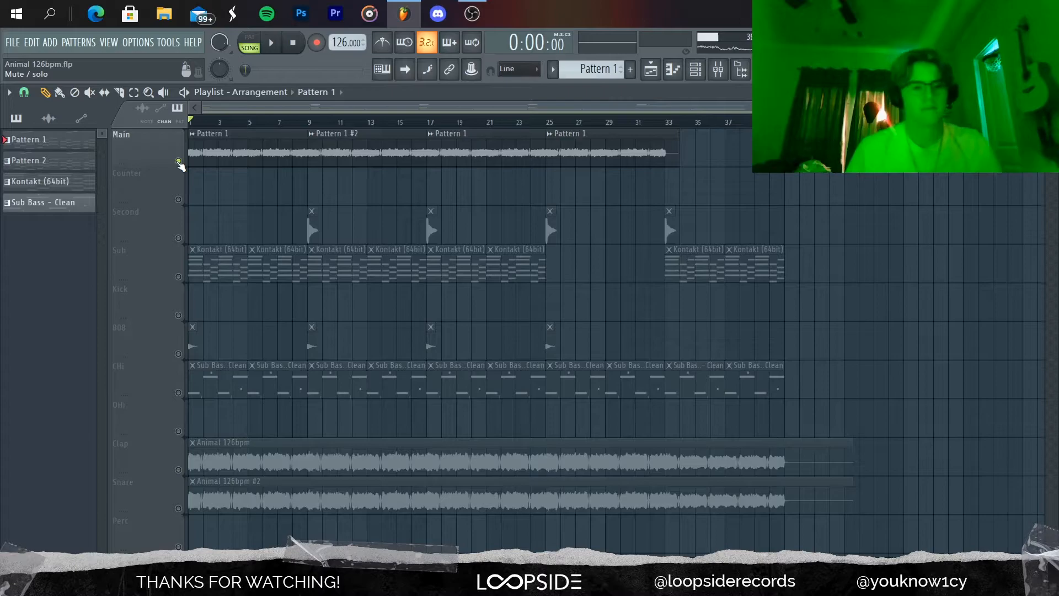
click(695, 70)
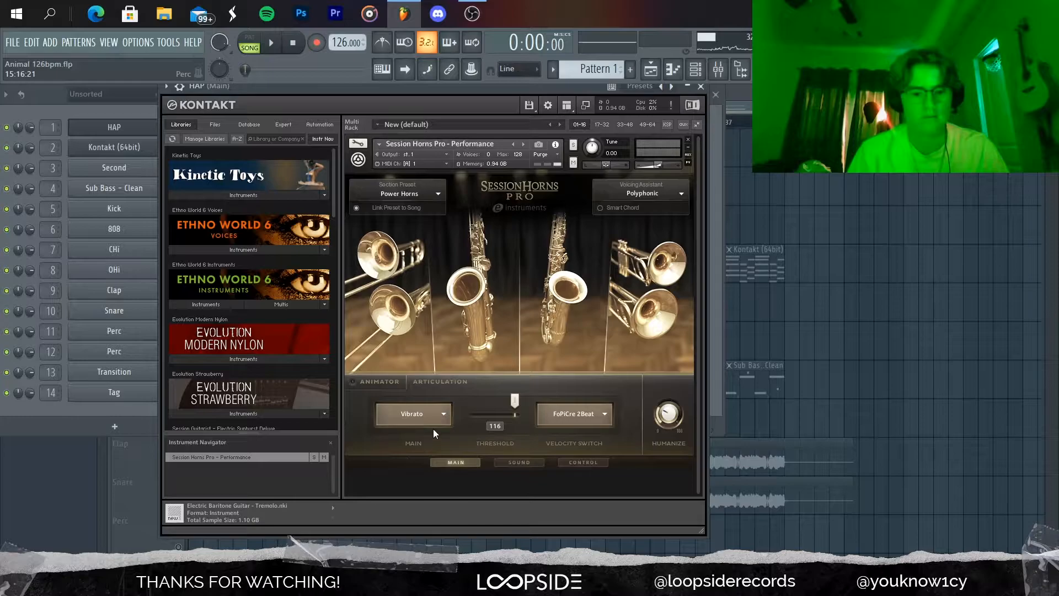
click(701, 87)
Open the HAP piano roll and play Pattern 1 on its own in pattern mode.
click(386, 128)
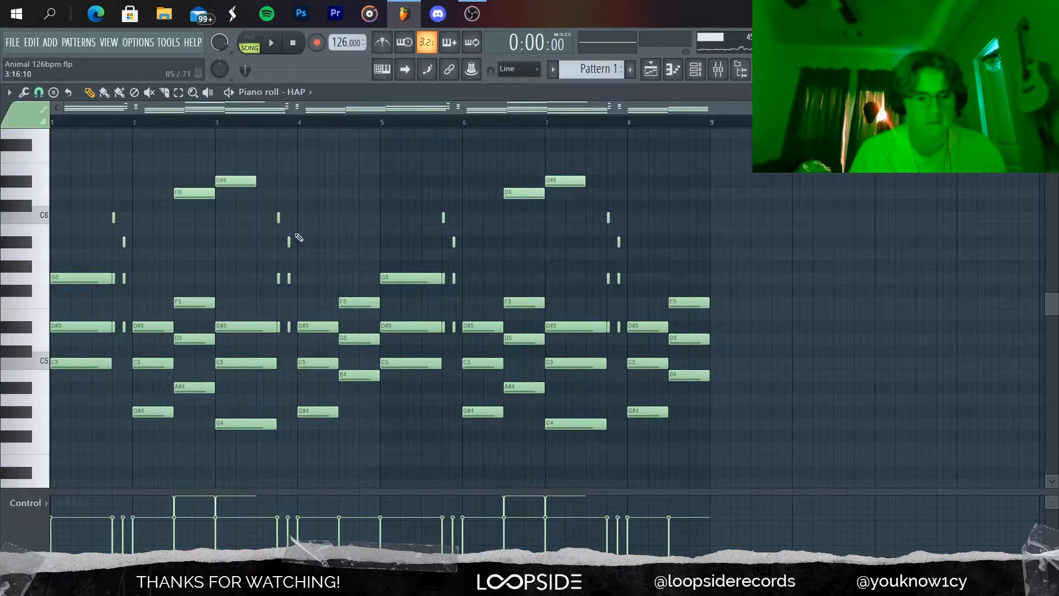
click(249, 40)
key(space)
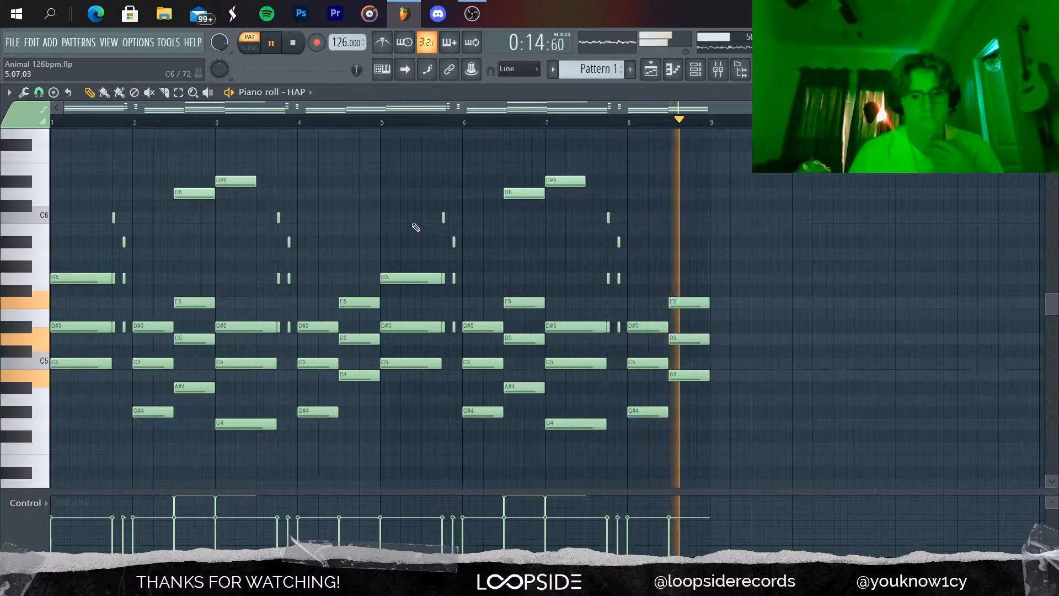
key(space)
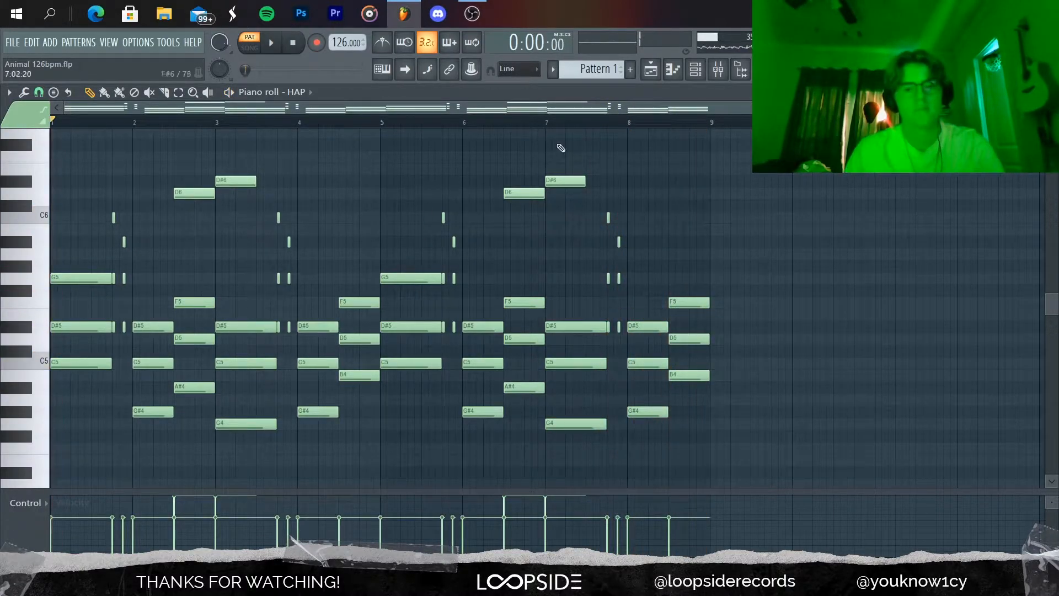
Check the mixer and channel rack, and reopen the HAP channel's piano roll.
click(718, 69)
click(704, 72)
right_click(154, 133)
click(155, 135)
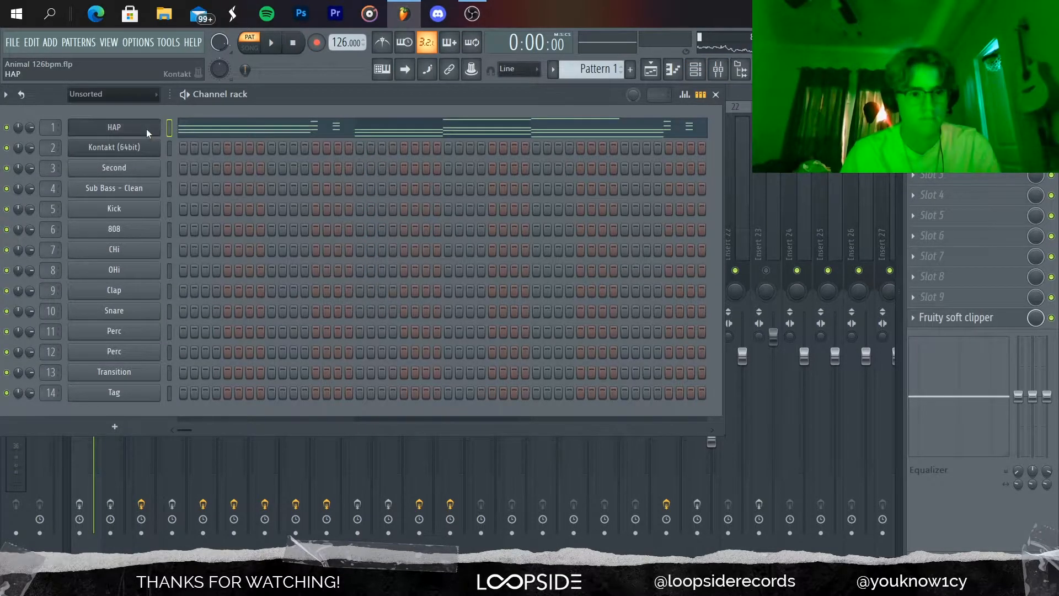
right_click(155, 133)
click(176, 124)
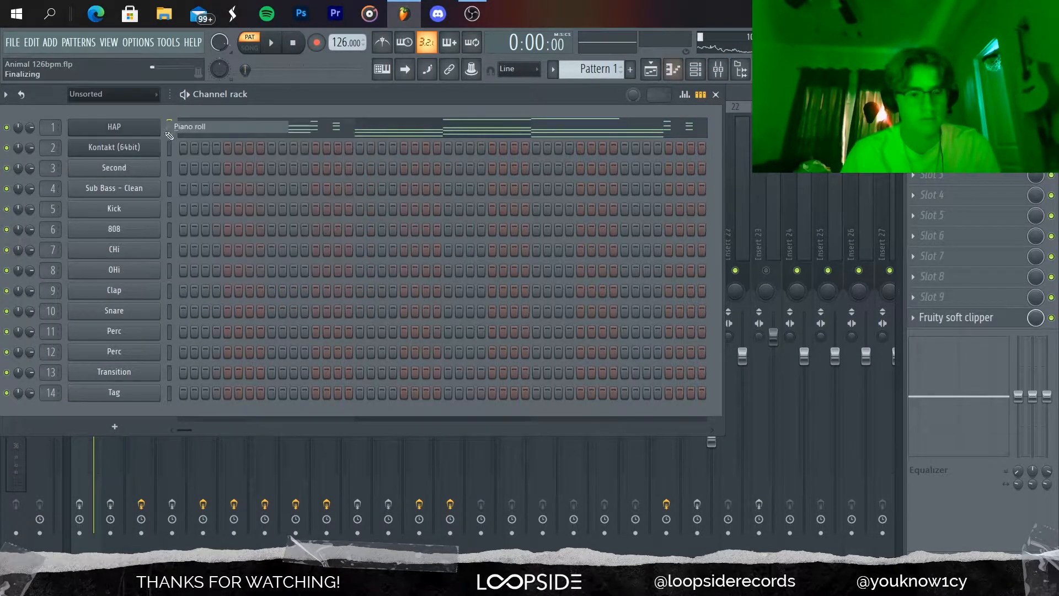
Examine the HAP chords and melody in bars 1 to 3, auditioning the opening G5 and the D6 note.
scroll(229, 346, up, 5)
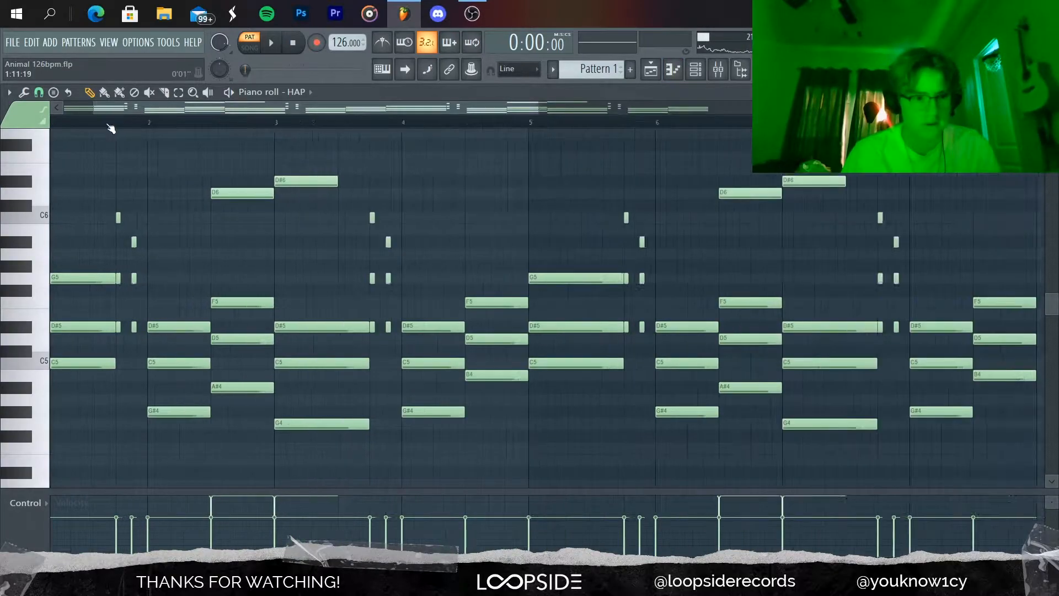
drag(225, 241, 209, 207)
ctrl+click(232, 321)
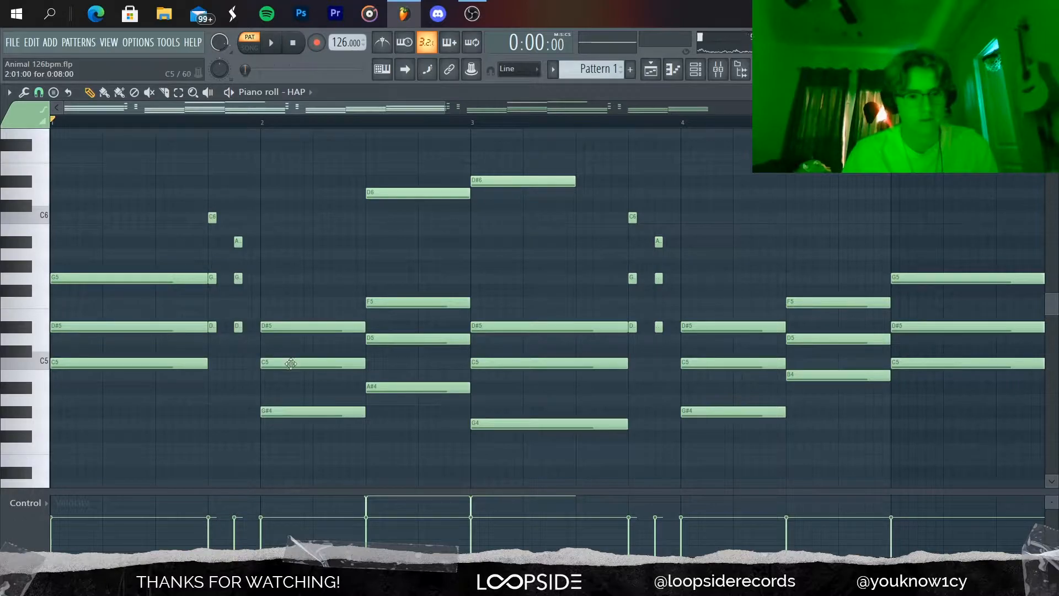
click(402, 197)
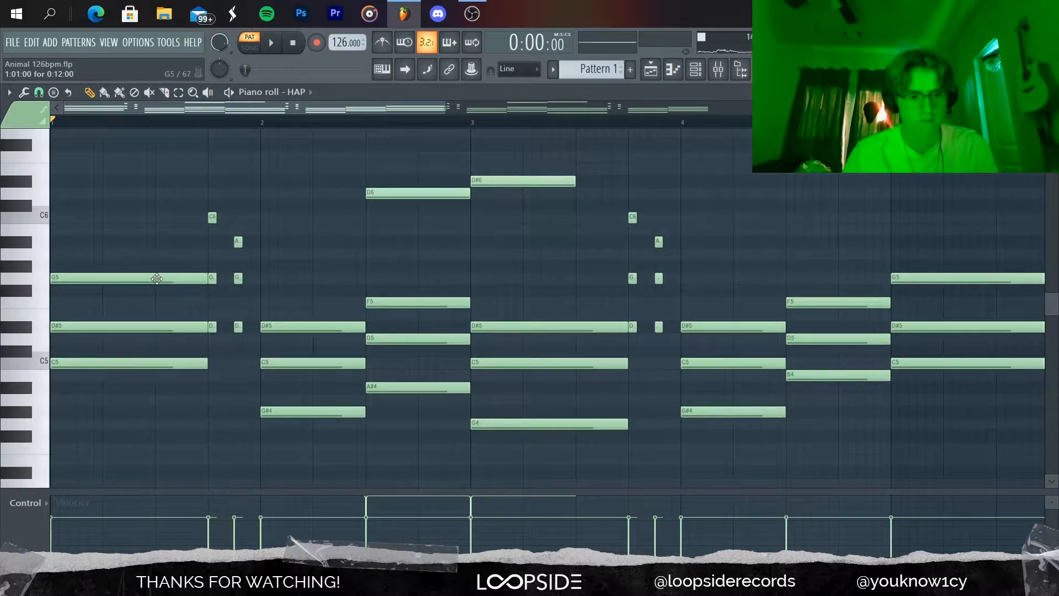
click(56, 279)
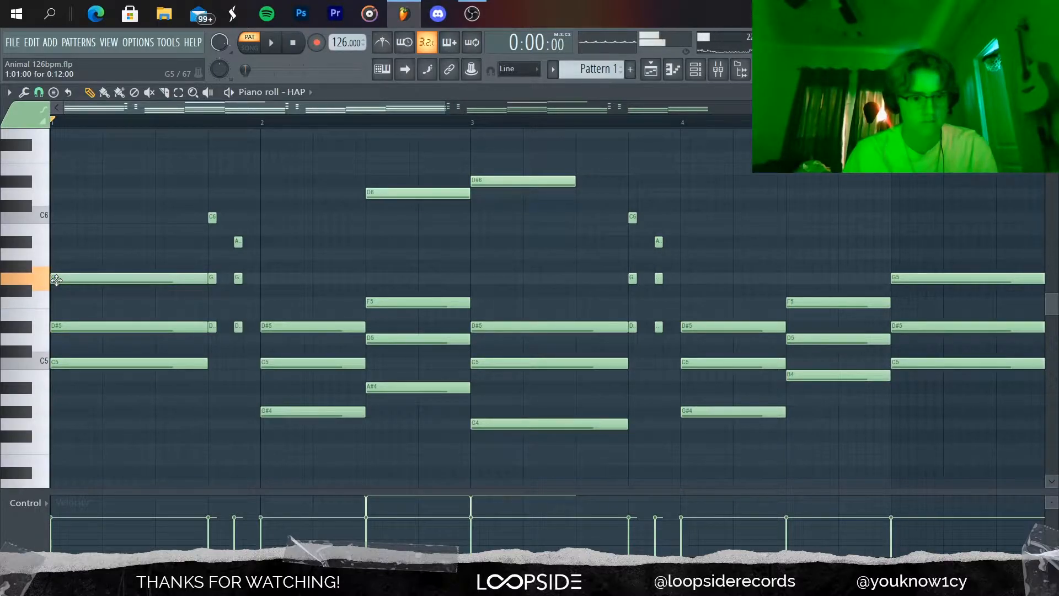
click(430, 196)
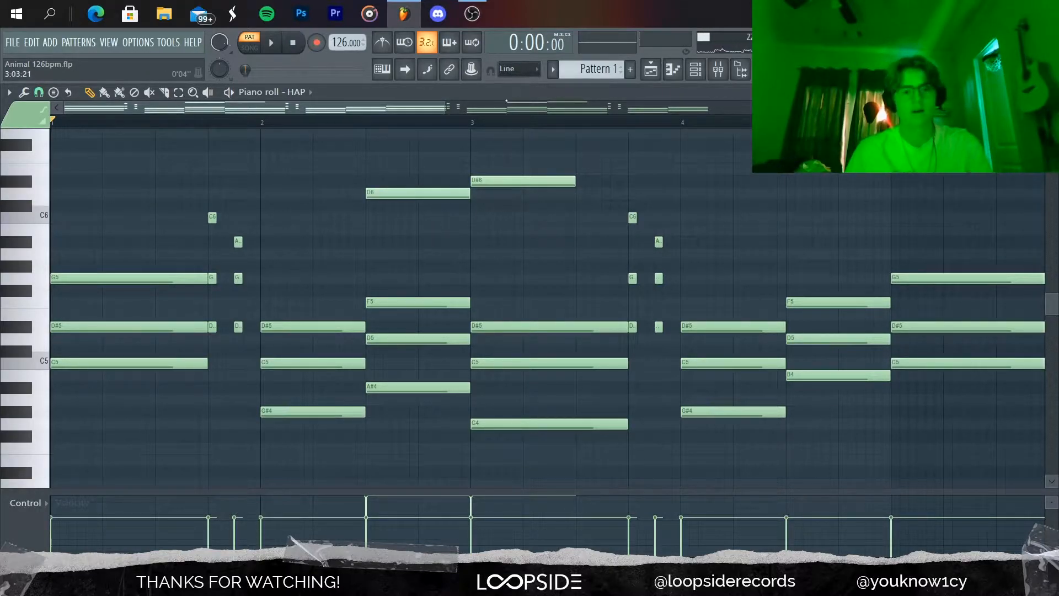
drag(453, 108, 1037, 107)
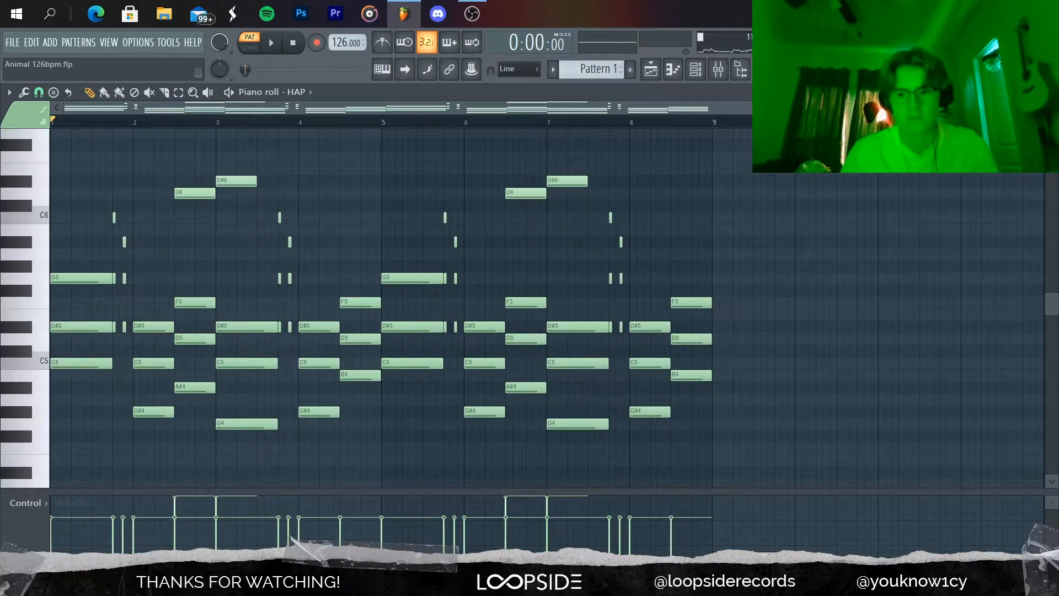
Return to the playlist in song mode, check the Pattern 1 audio clip's sample settings and play the soloed Main track.
key(F7)
key(F6)
key(F5)
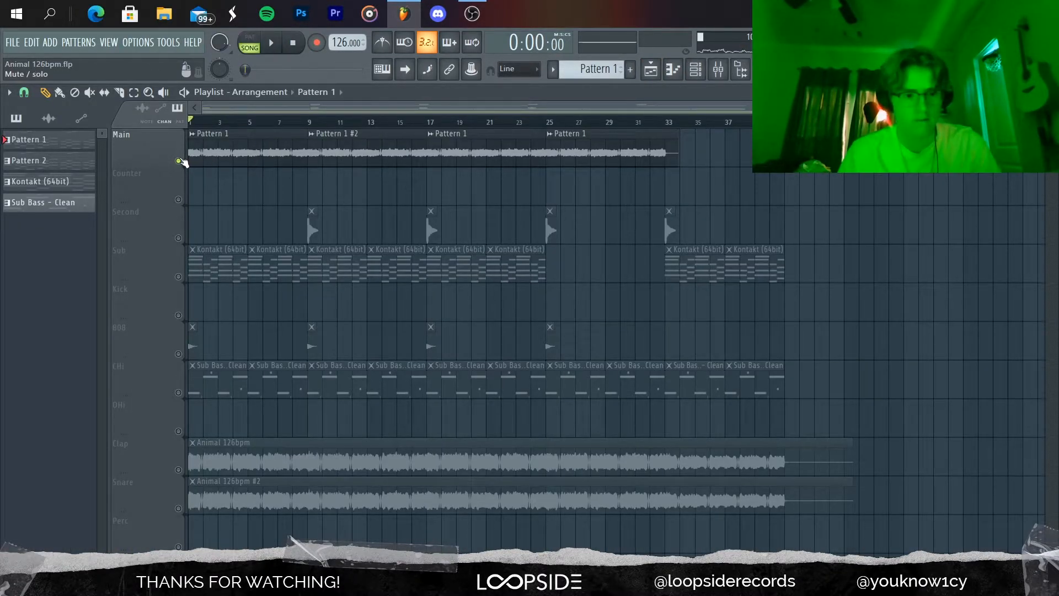
double_click(228, 161)
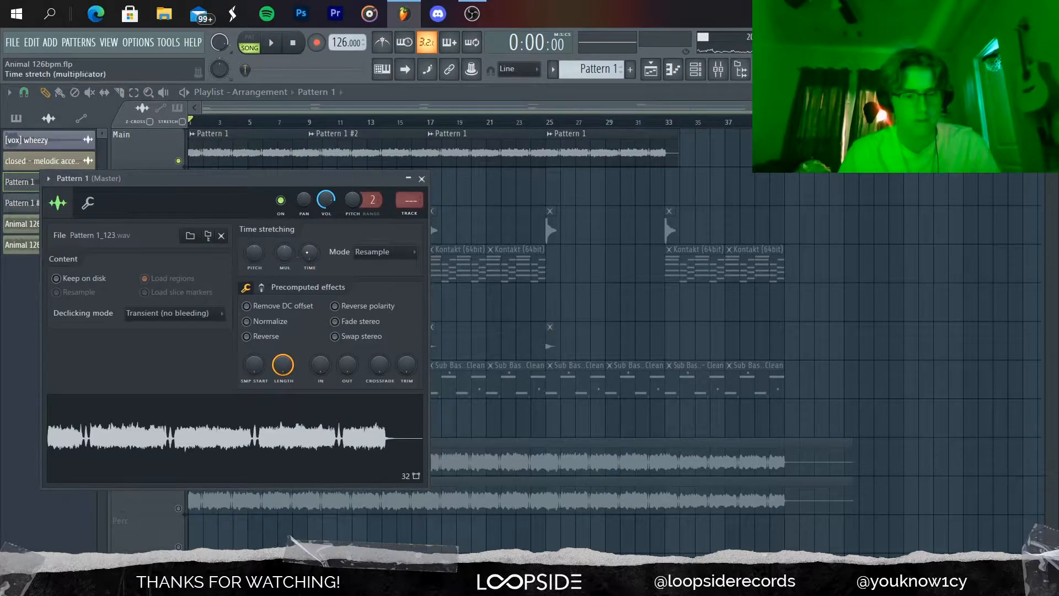
click(422, 179)
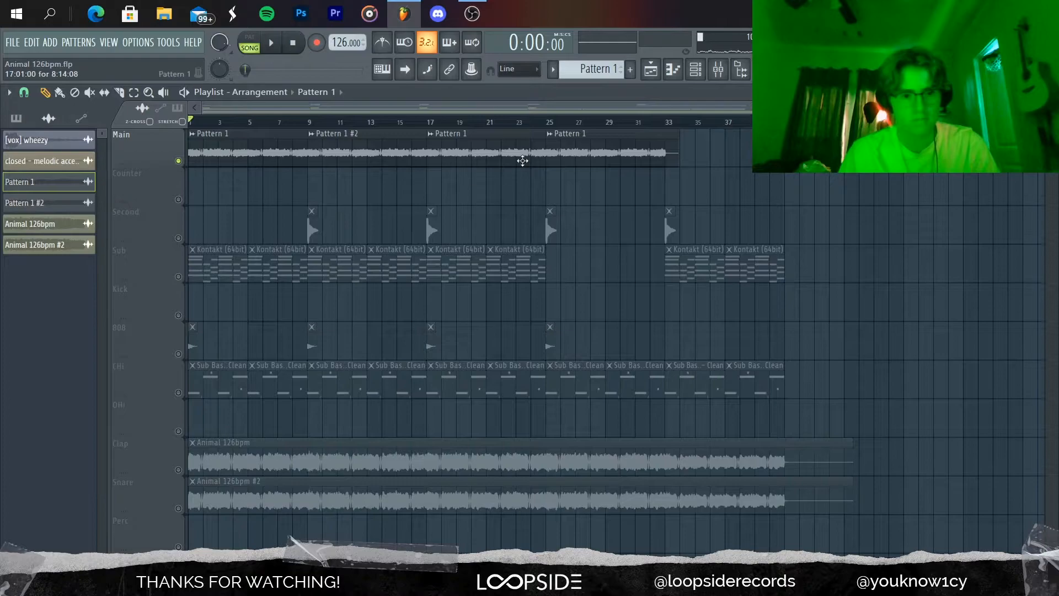
key(space)
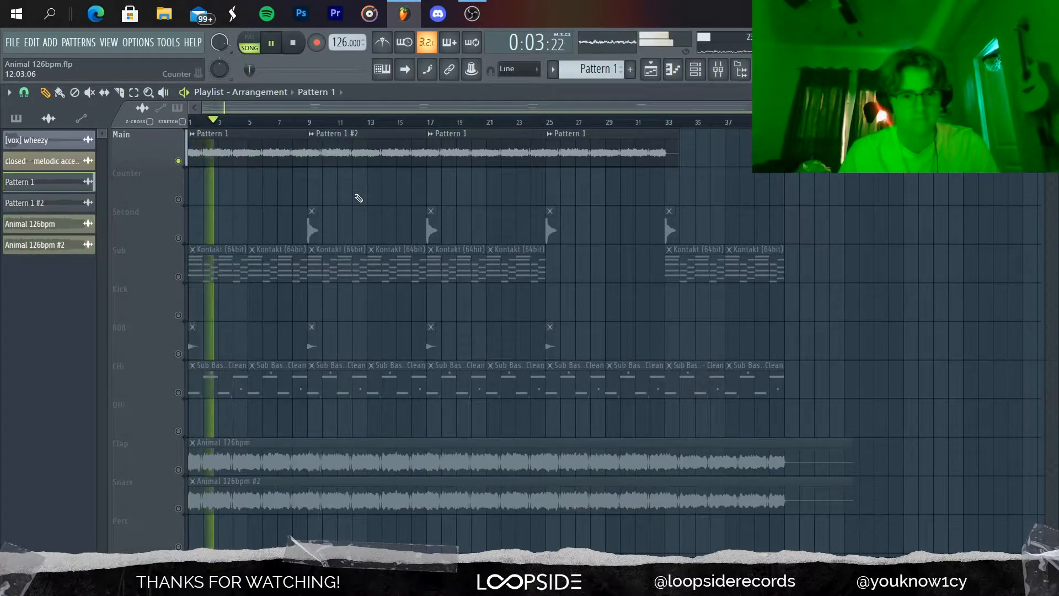
key(space)
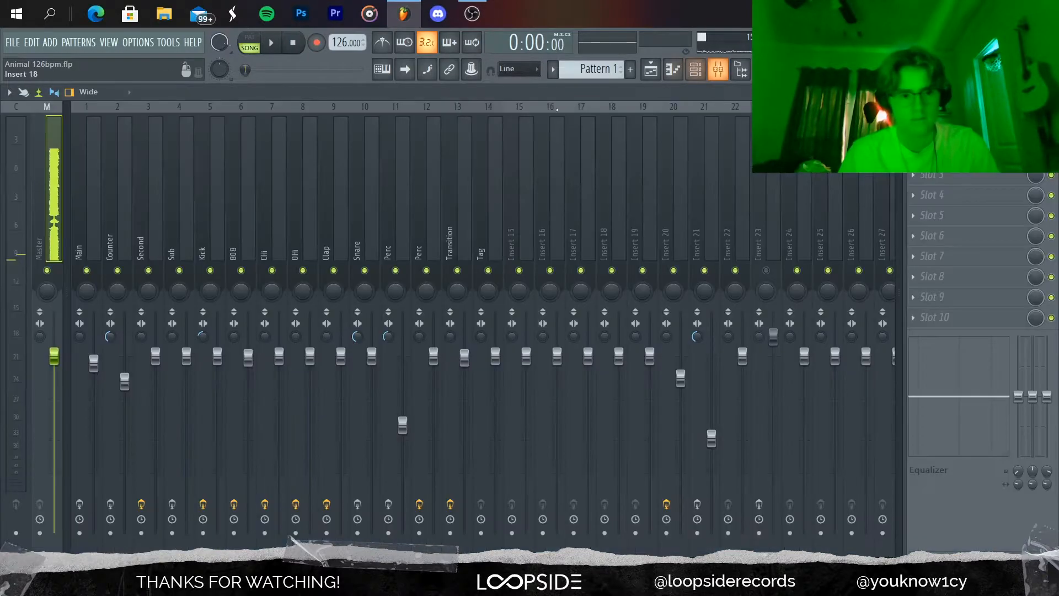
Enable the effect slots on the Main mixer track and inspect its EffectRack plugin.
click(718, 69)
click(80, 504)
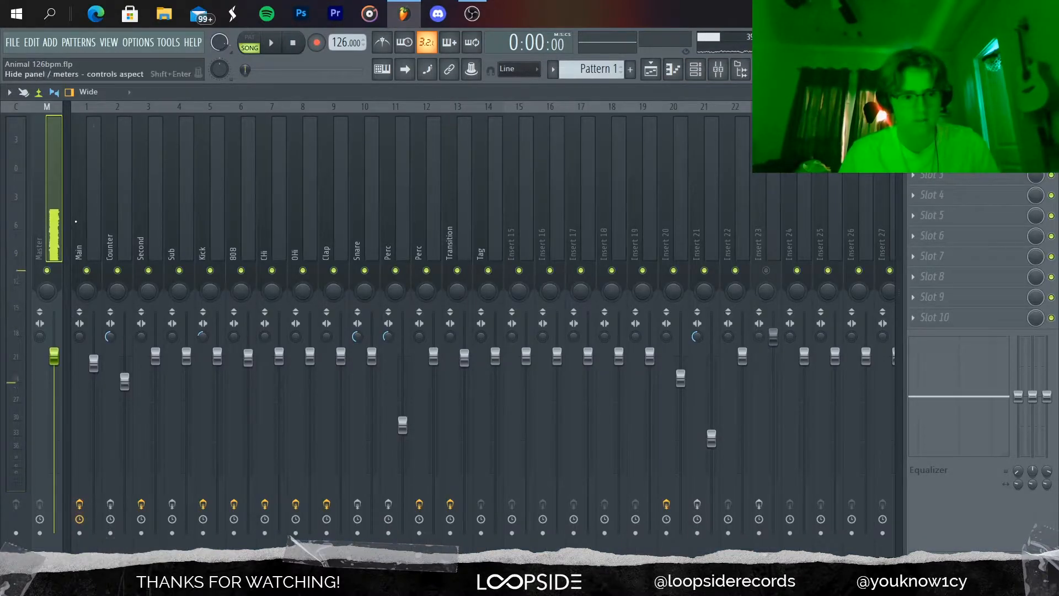
click(82, 222)
click(946, 133)
click(508, 214)
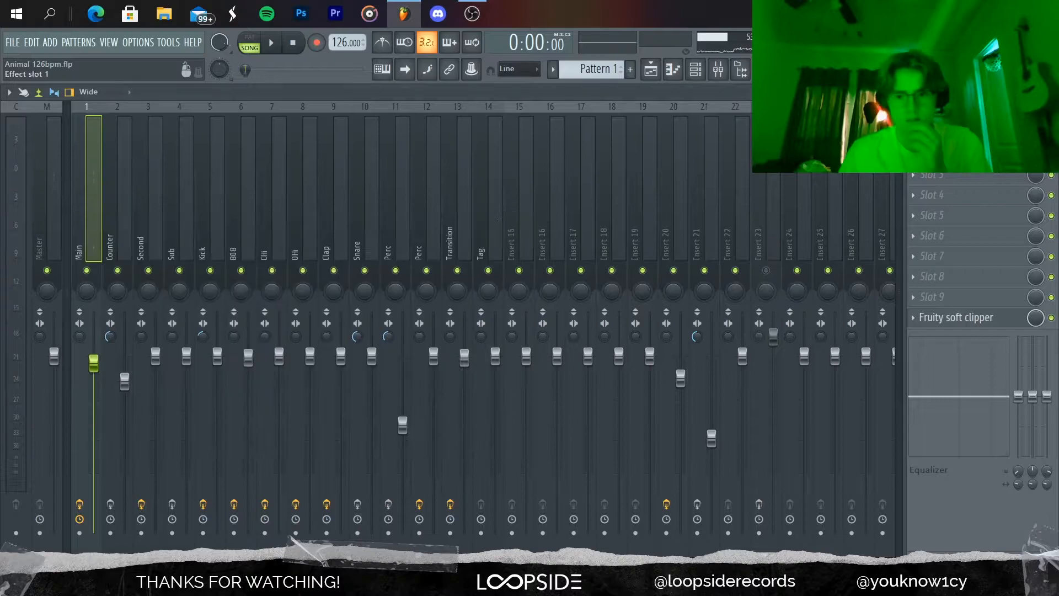
click(946, 155)
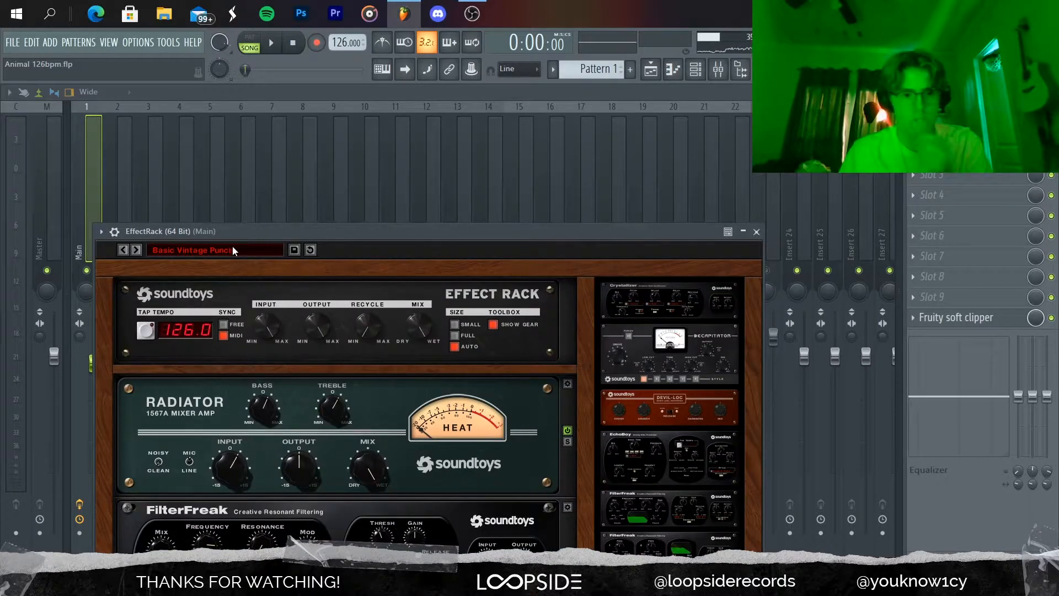
click(756, 232)
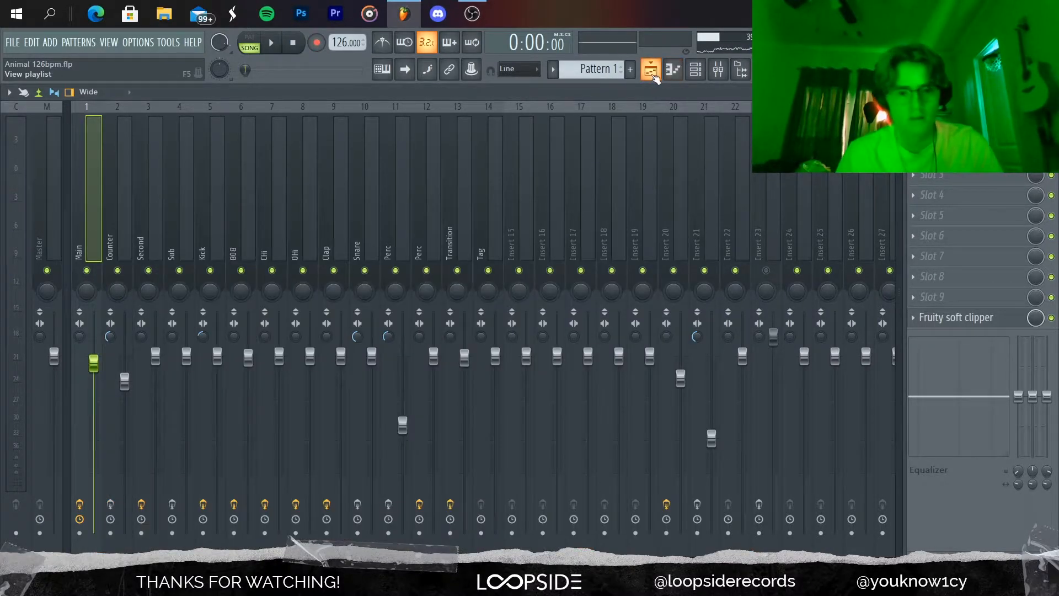
Play the soloed Main track in the playlist with its mixer effects enabled.
key(F5)
key(space)
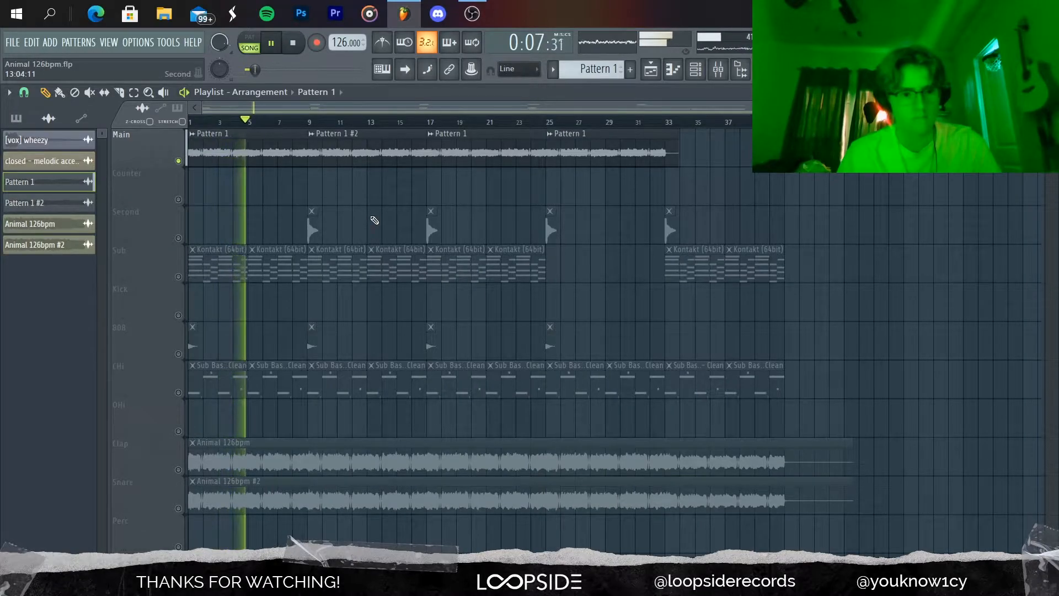
key(space)
Solo the Sub playlist track and open the Kontakt (64bit) pattern's notes in the piano roll.
right_click(179, 277)
key(space)
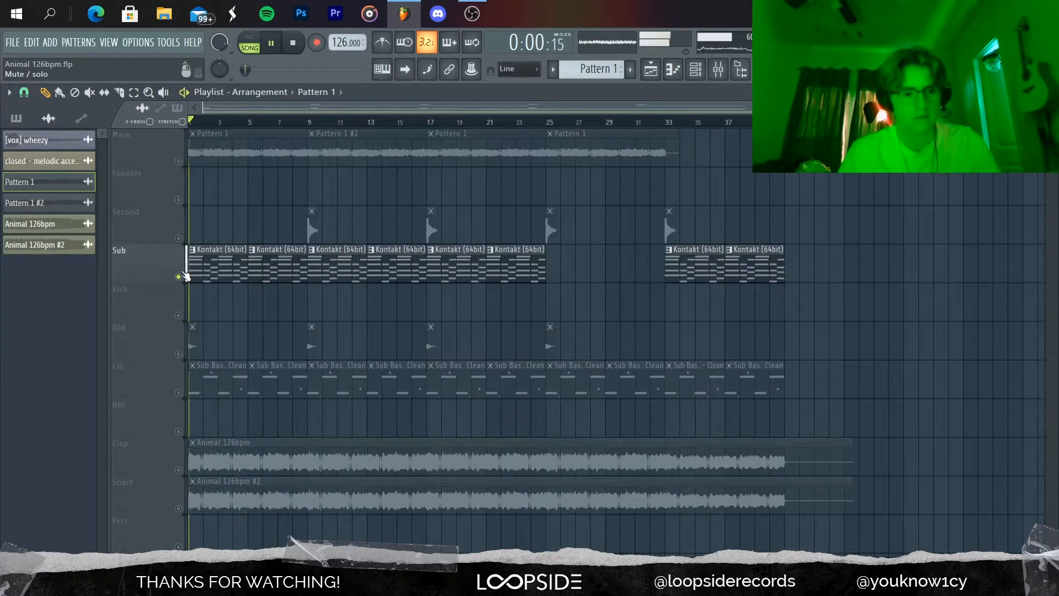
scroll(559, 66, down, 1)
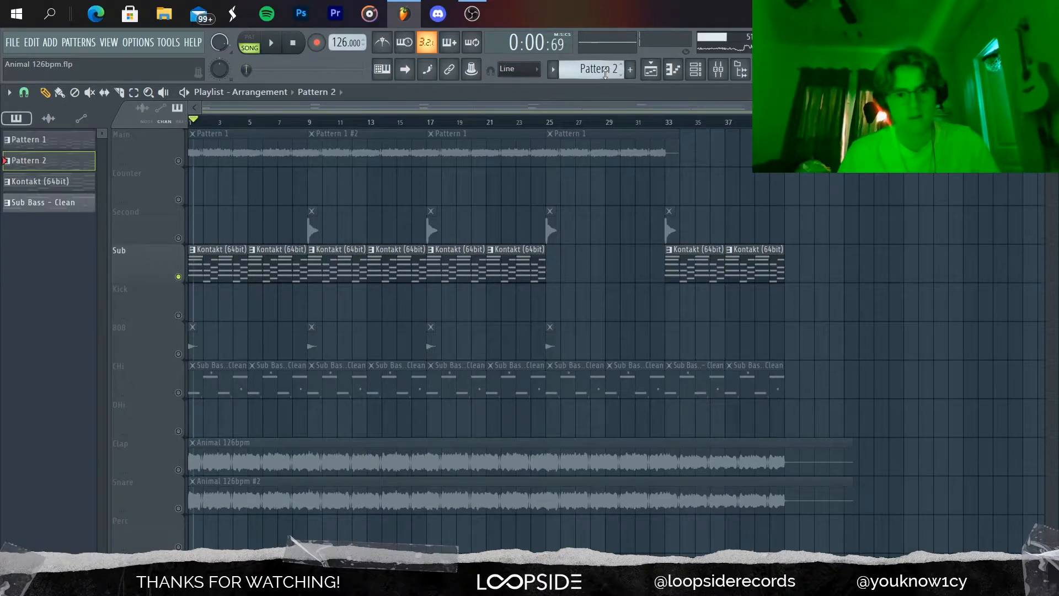
click(696, 69)
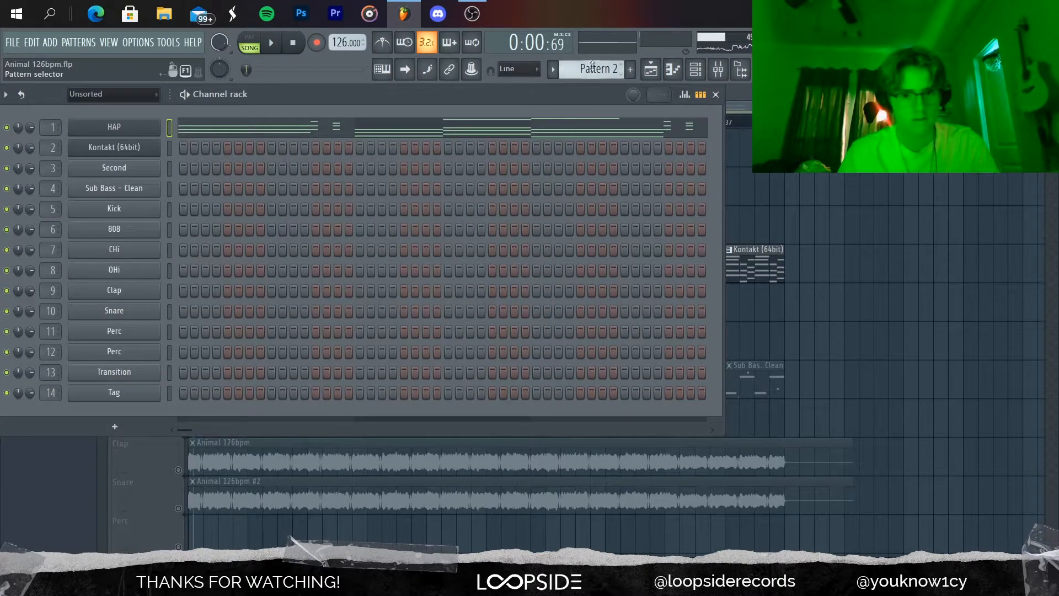
scroll(592, 67, down, 1)
click(183, 148)
scroll(319, 191, up, 10)
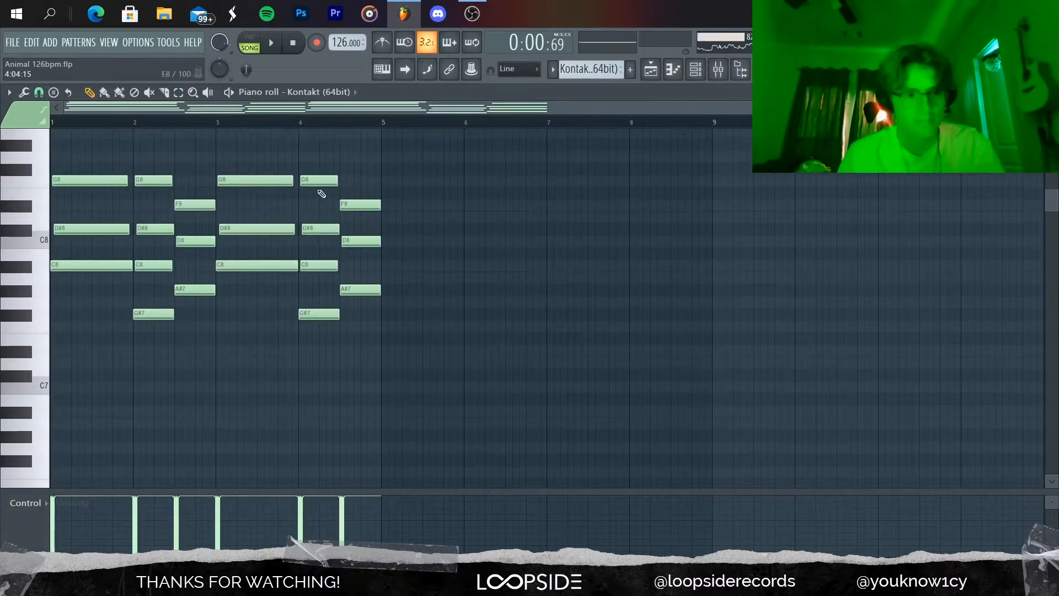
Examine the Kontakt (64bit) chord voicings, marking the C8, D#8 and G8 notes of the first chord.
scroll(321, 194, up, 3)
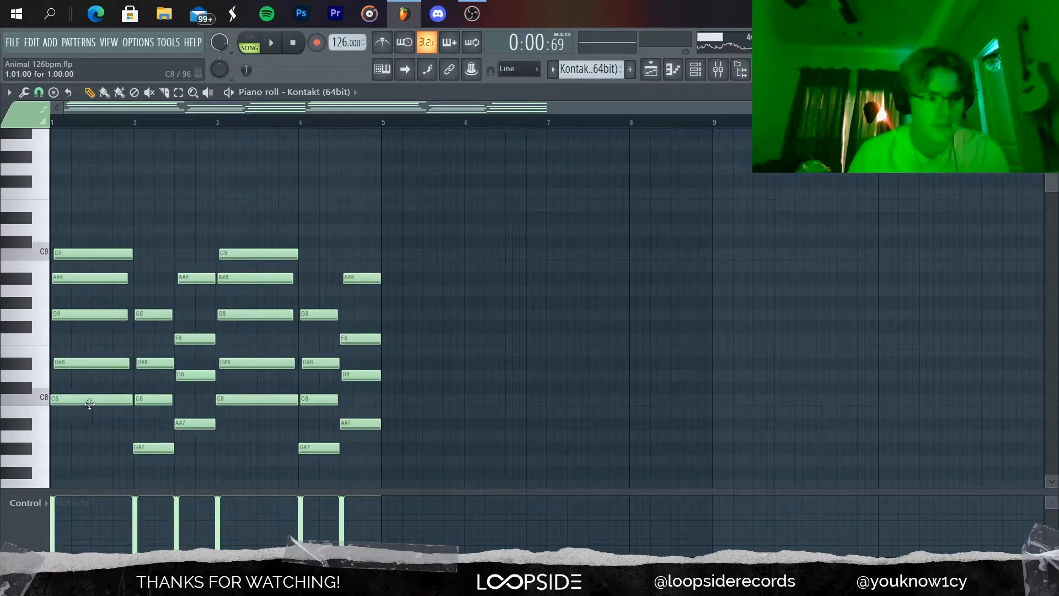
drag(80, 413, 71, 299)
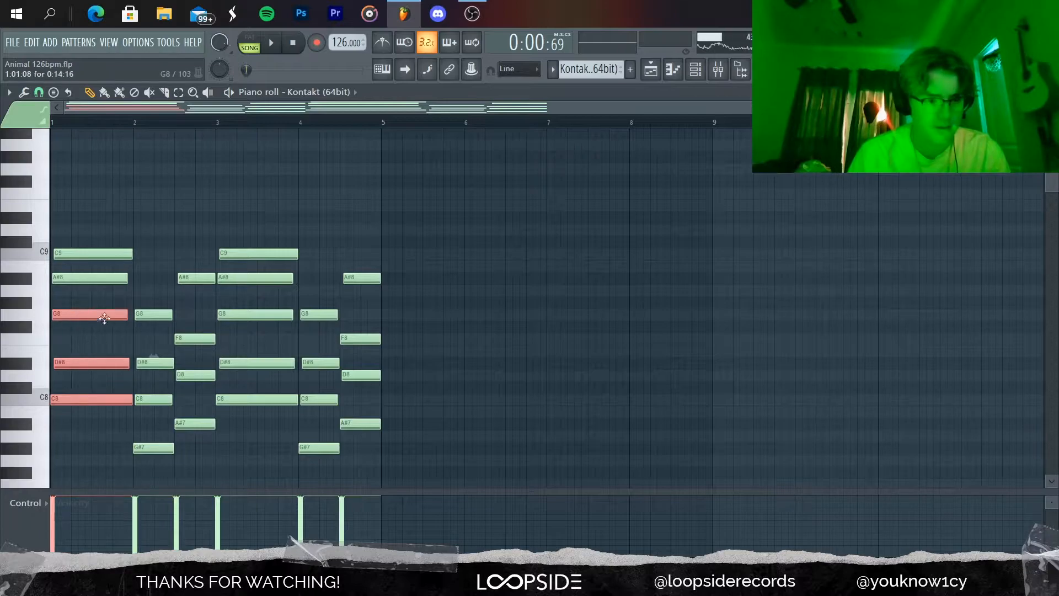
click(112, 430)
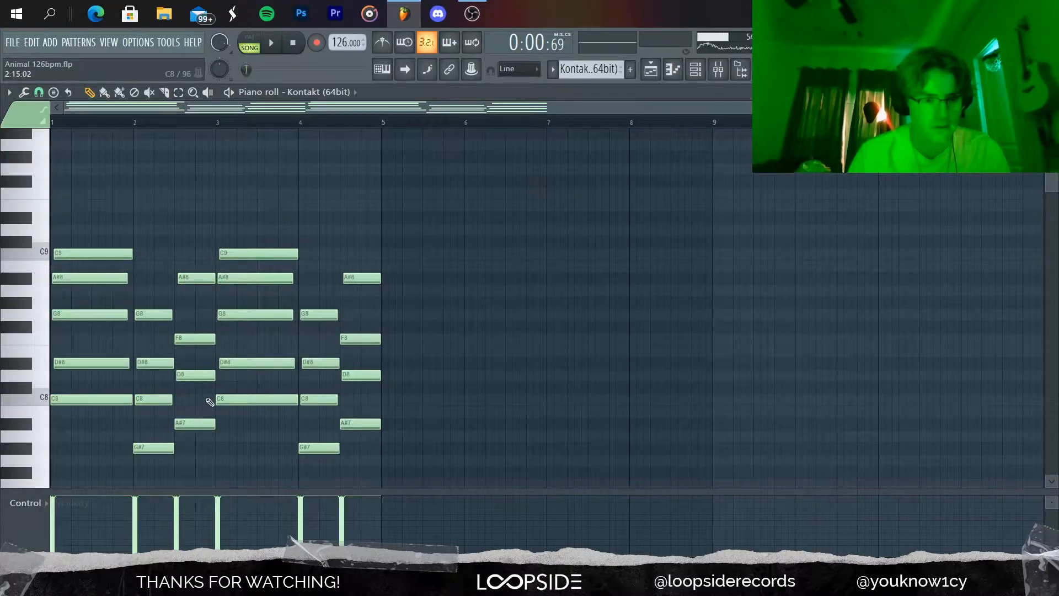
scroll(210, 402, down, 1)
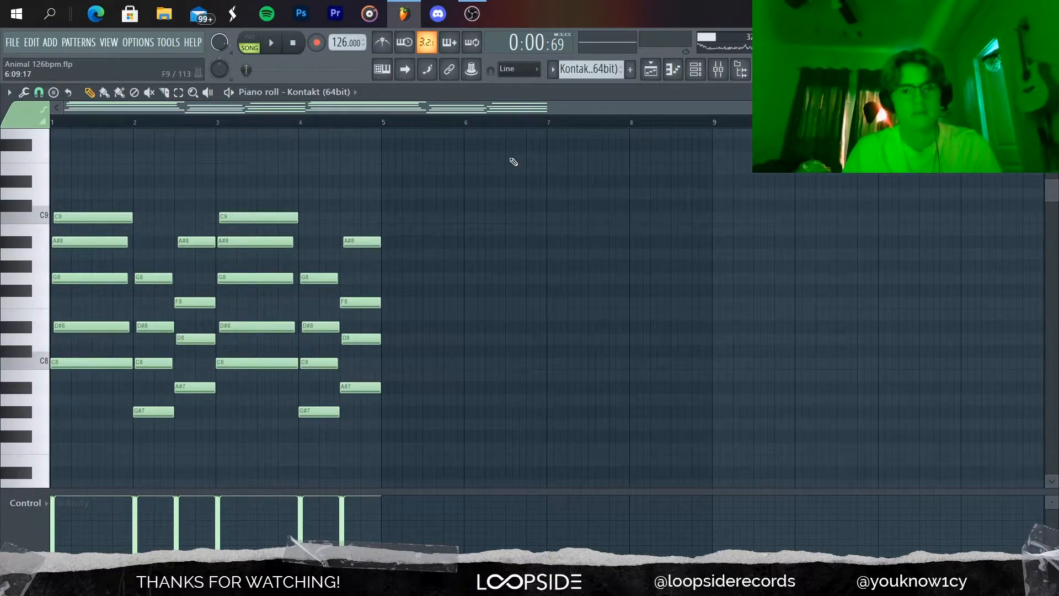
Enable the effect slots on the Counter mixer track and disable them on the Main mixer track.
click(718, 69)
click(110, 504)
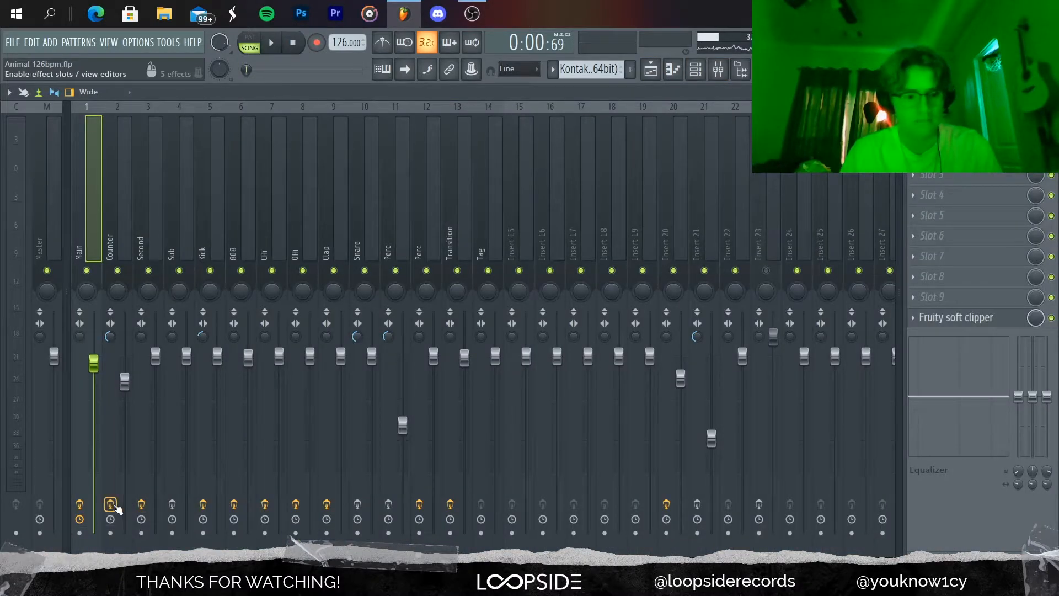
click(116, 192)
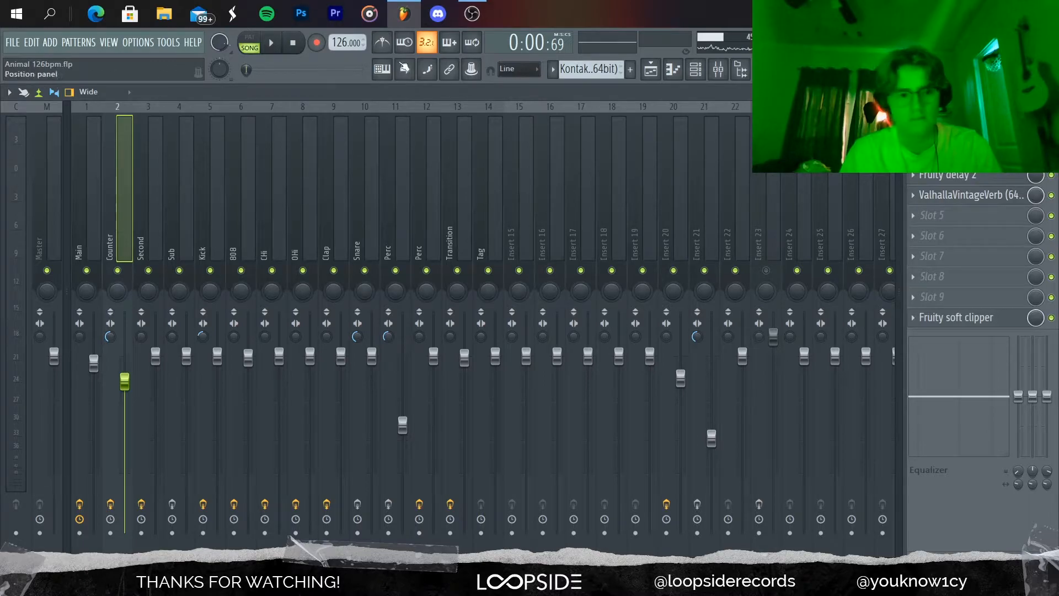
click(80, 504)
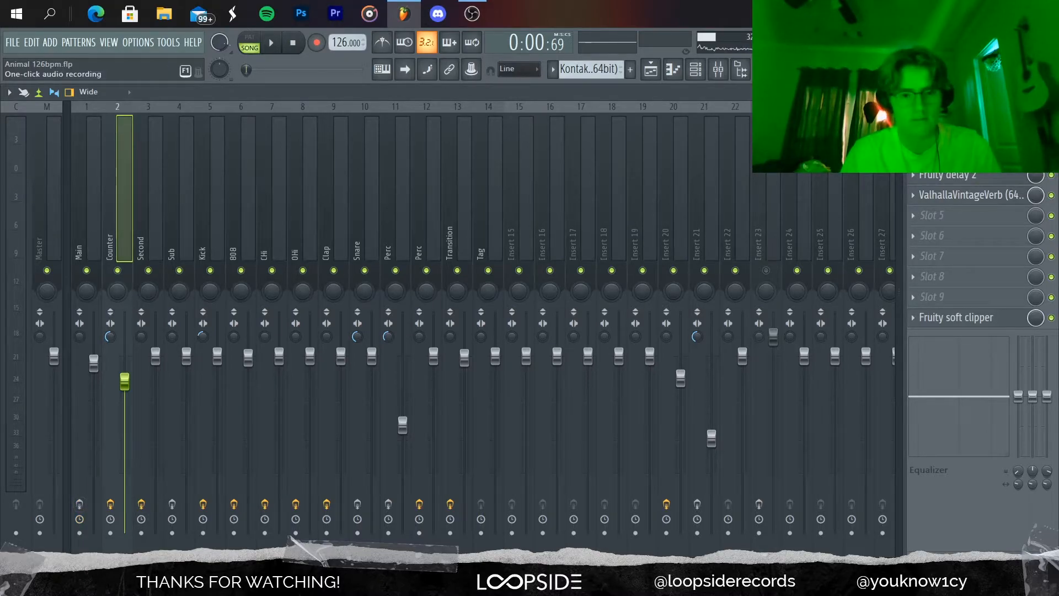
Play the Kontakt (64bit) part with the Counter mixer track's effects enabled.
click(697, 69)
key(space)
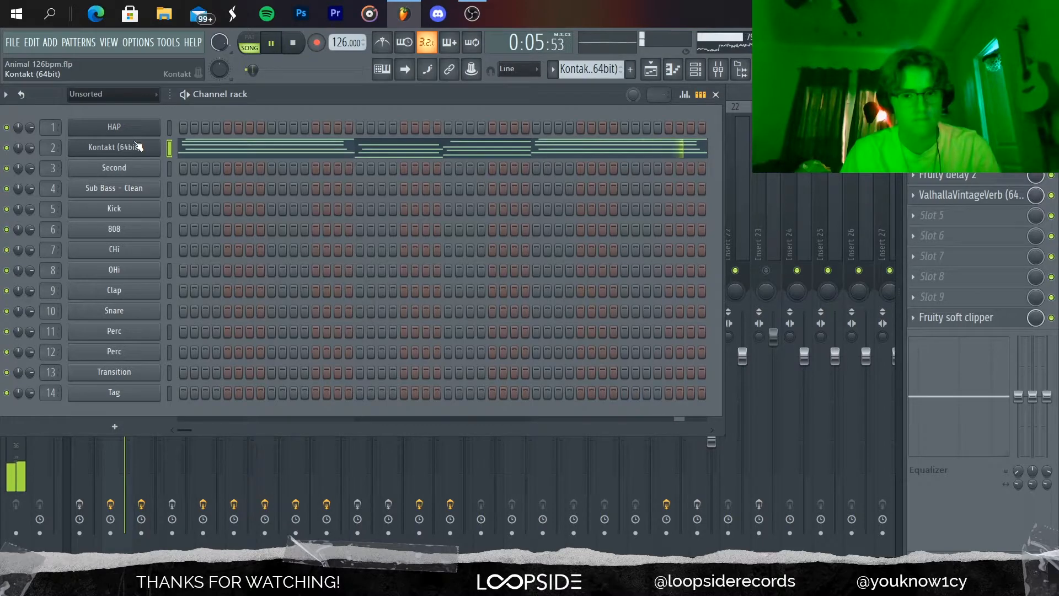
key(space)
click(740, 69)
click(718, 69)
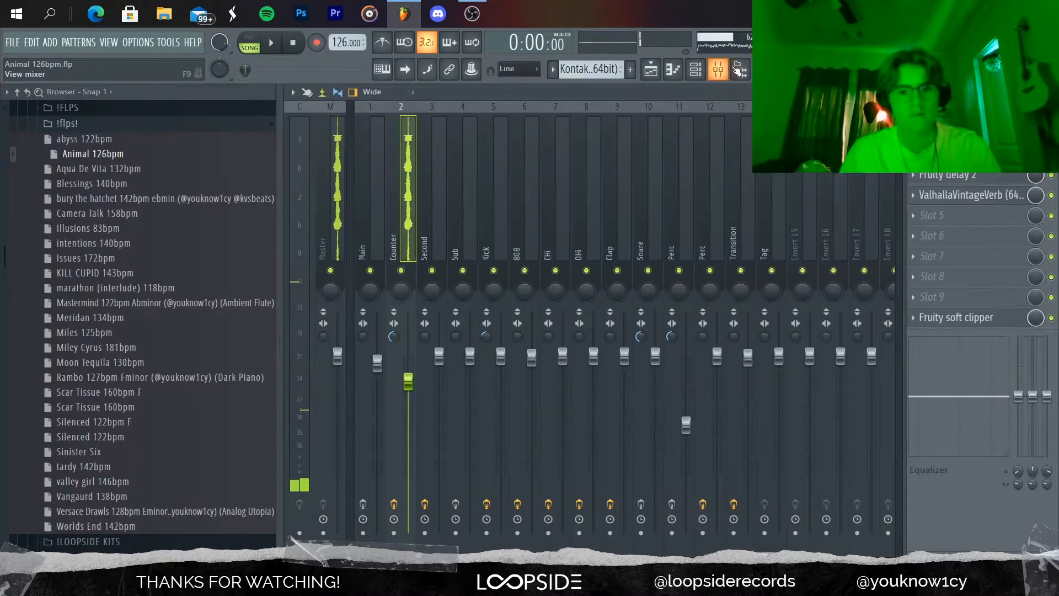
click(741, 69)
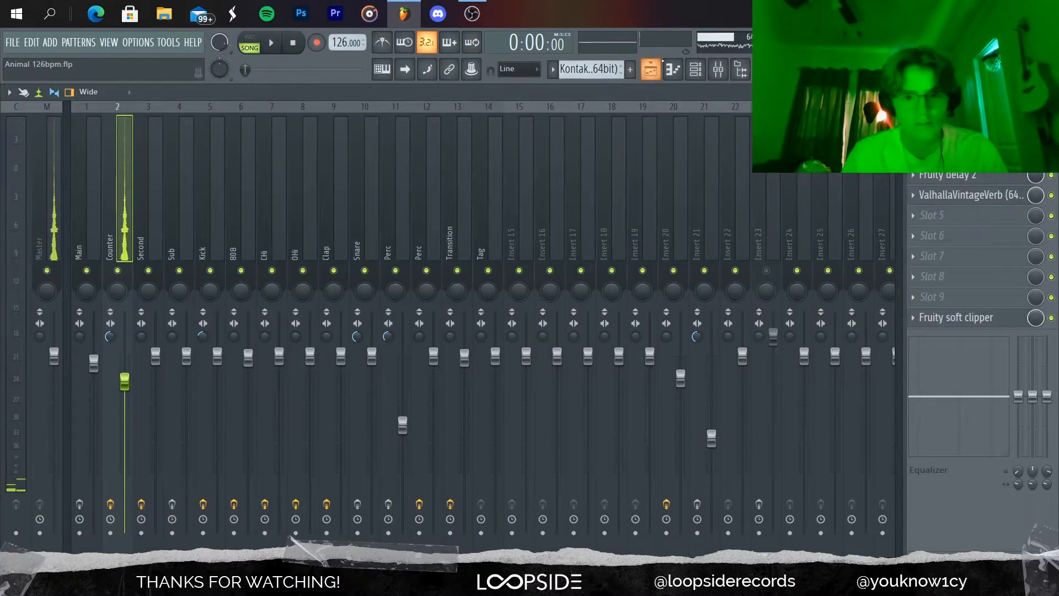
Open the Sub Bass - Clean pattern's notes in the piano roll.
click(651, 69)
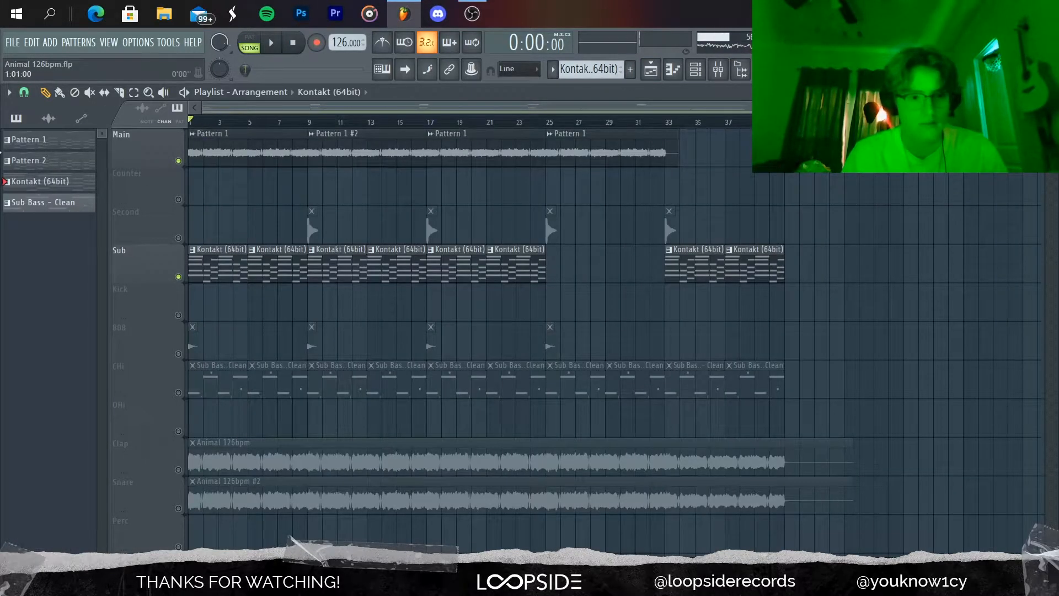
click(718, 69)
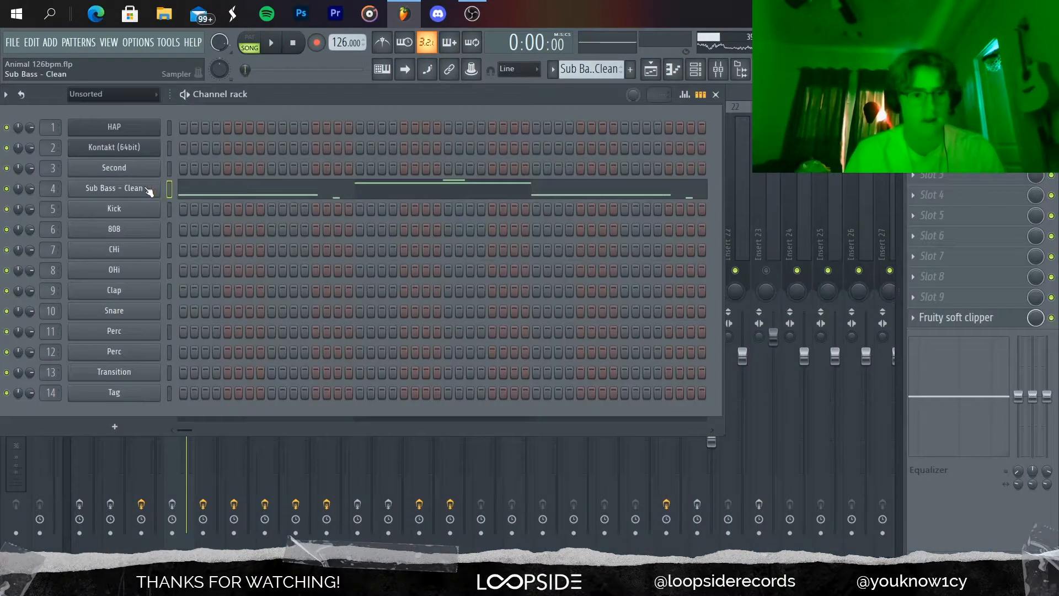
right_click(149, 190)
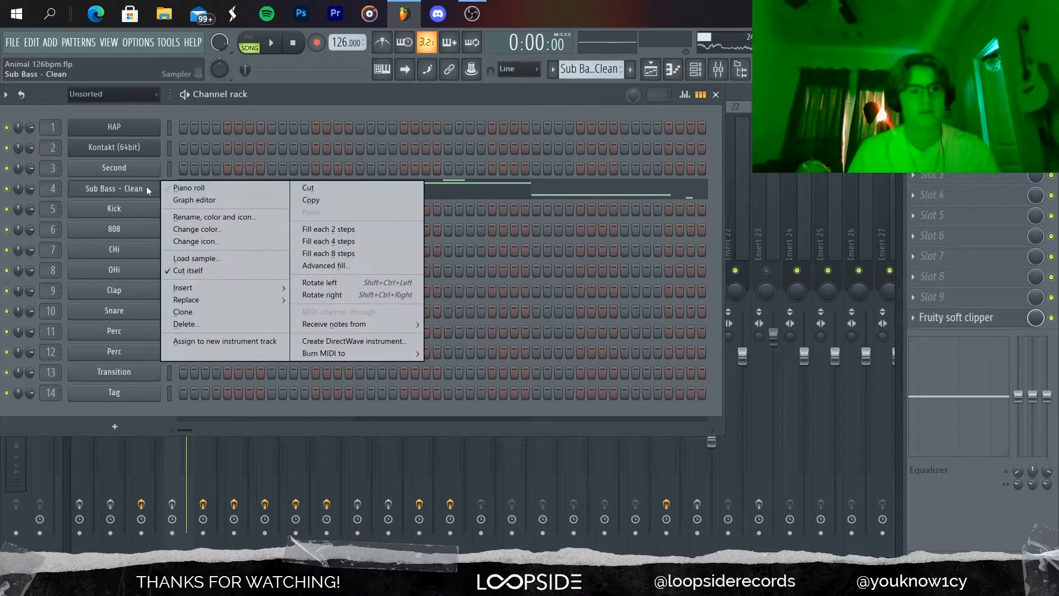
click(176, 186)
scroll(654, 160, down, 1)
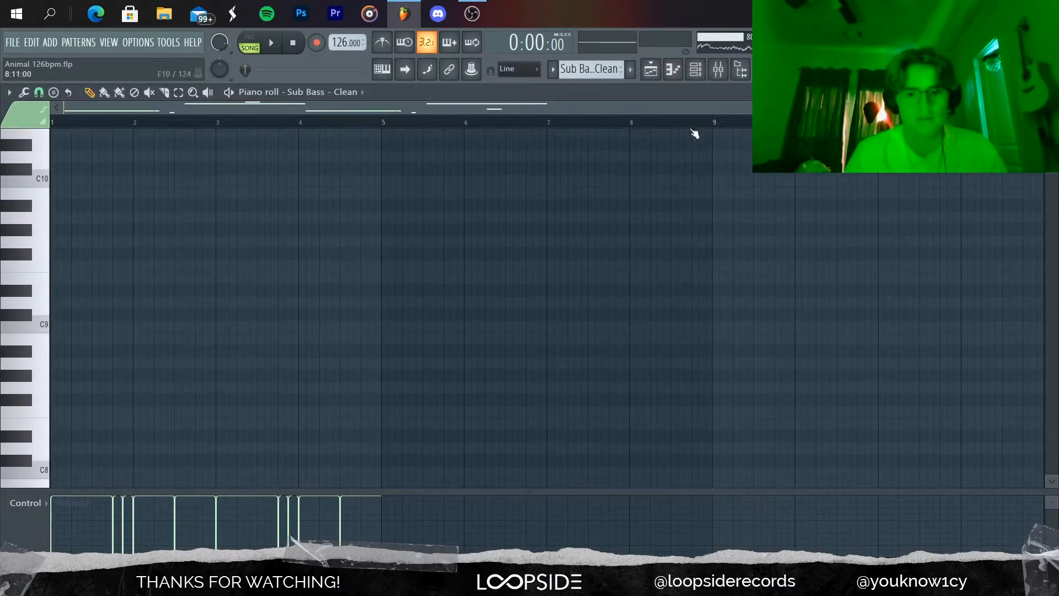
click(715, 71)
click(702, 71)
right_click(123, 183)
click(170, 188)
right_click(152, 186)
click(155, 186)
right_click(156, 187)
click(169, 187)
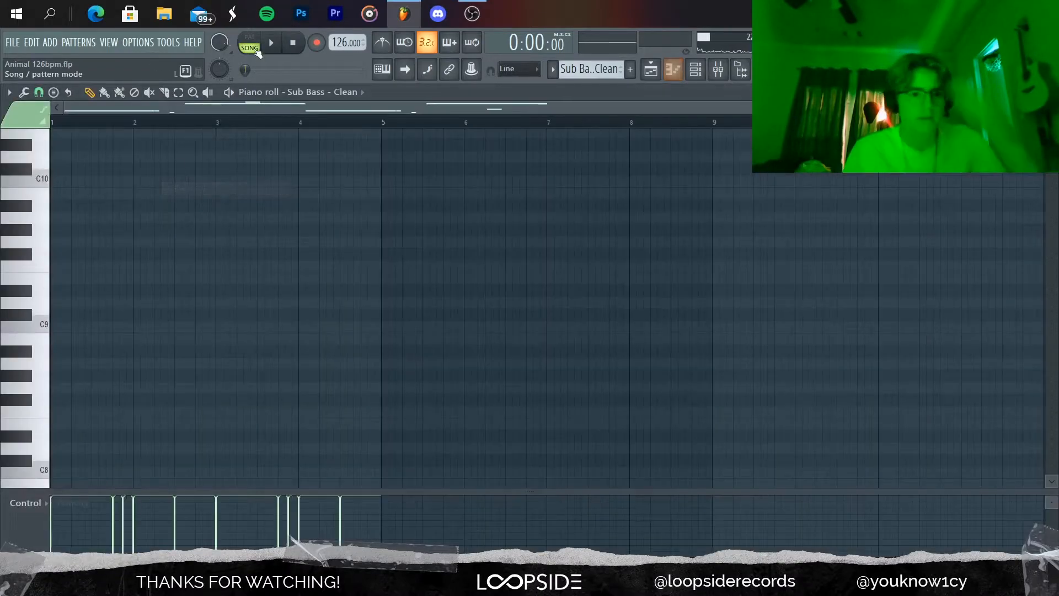
Play the Sub Bass - Clean pattern by itself in pattern mode and examine its notes.
scroll(540, 290, down, 15)
key(space)
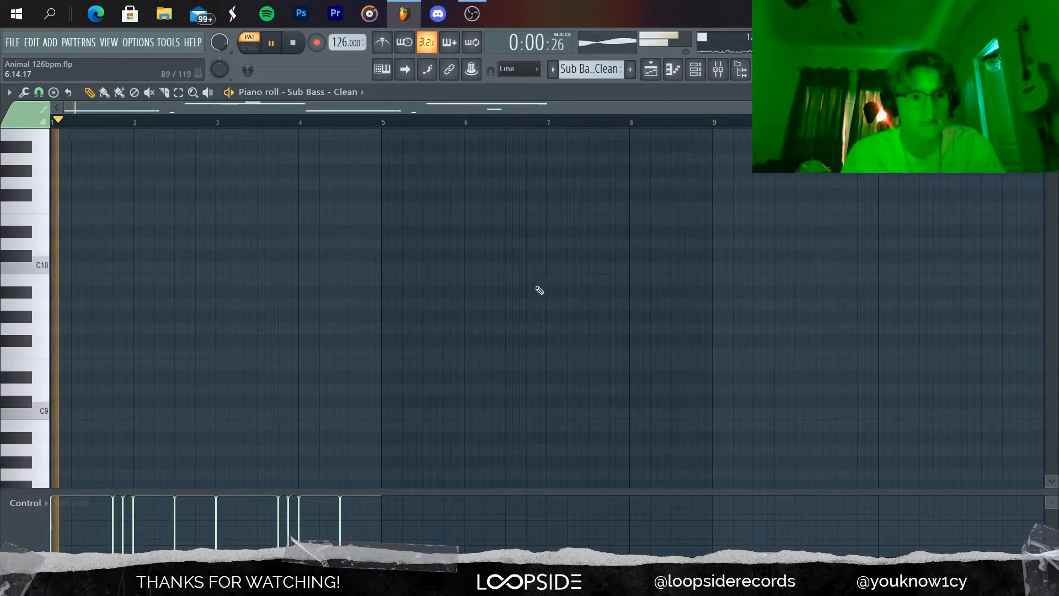
scroll(540, 288, down, 1)
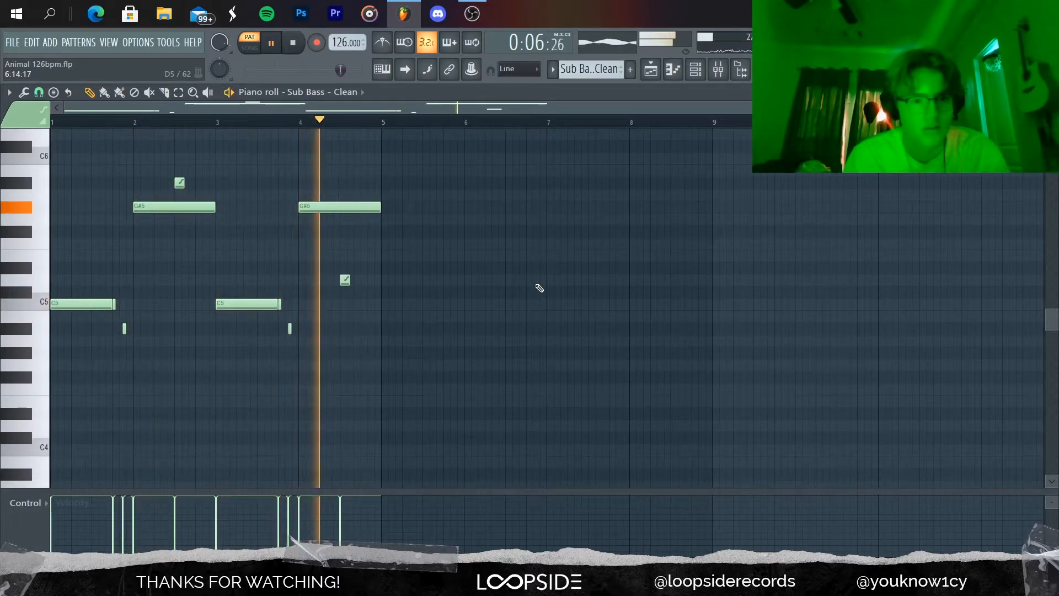
key(space)
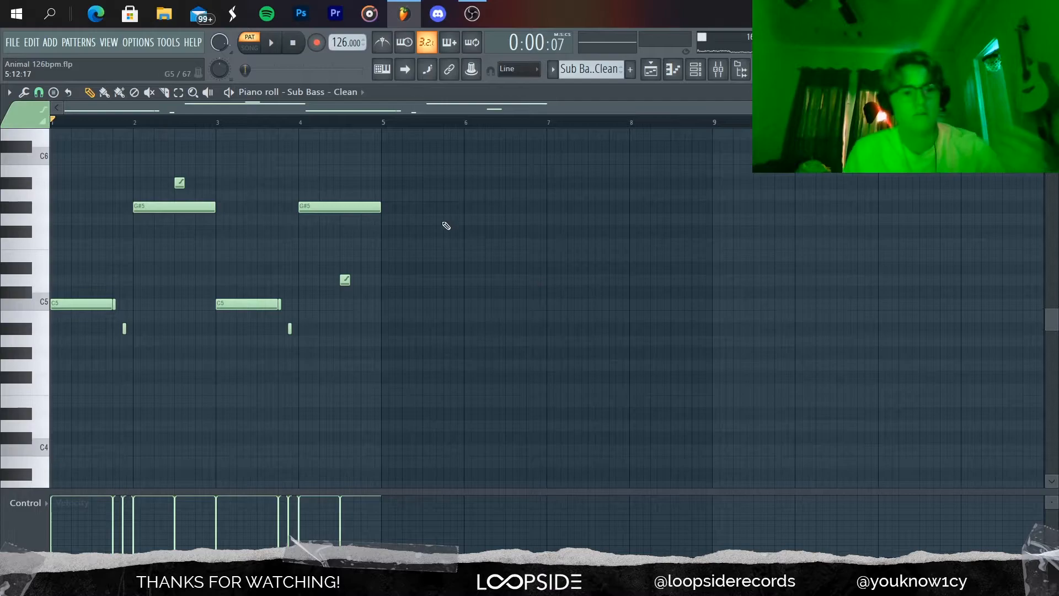
click(503, 311)
right_click(521, 308)
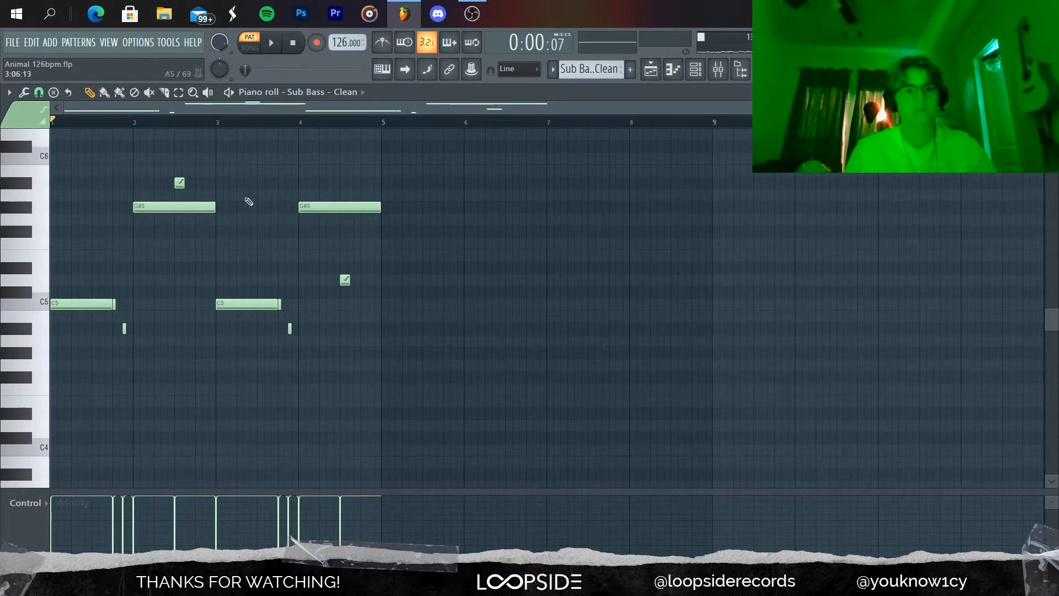
Inspect the Fruity Compressor and Fruity parametric EQ 2 settings on the Sub mixer track.
click(720, 69)
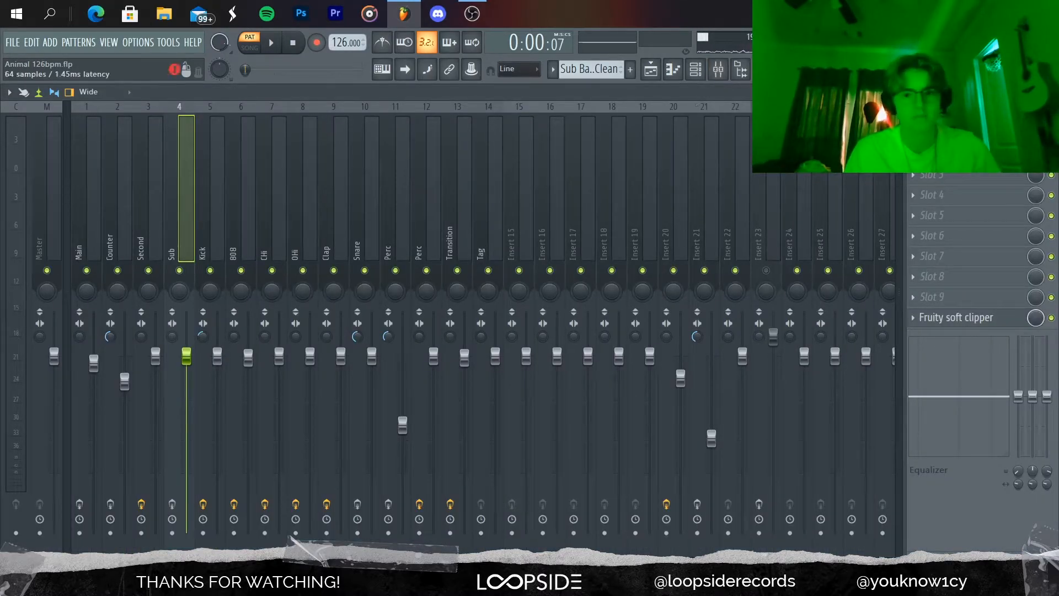
click(956, 134)
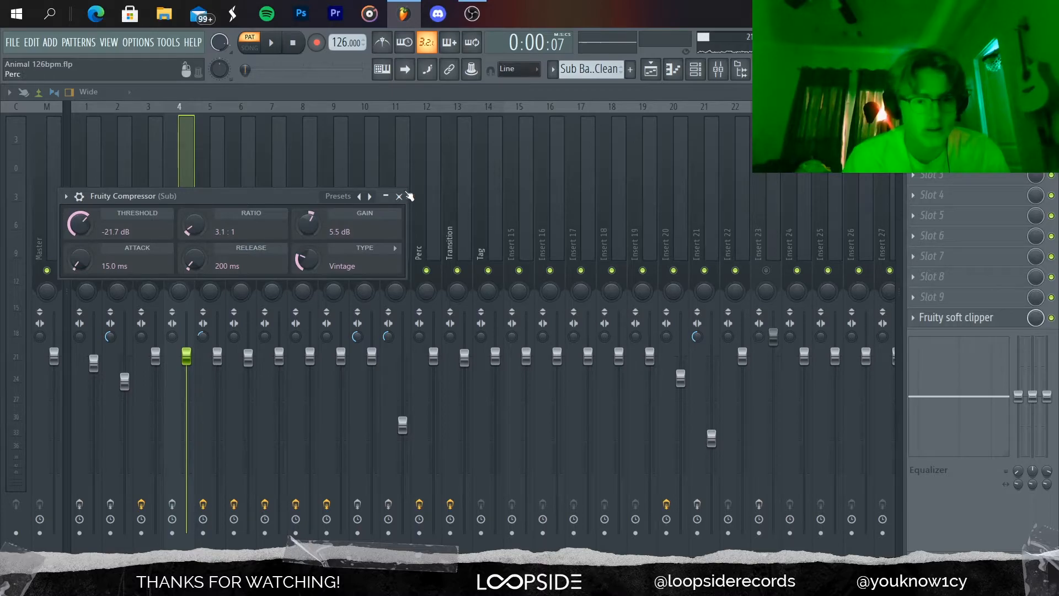
click(399, 196)
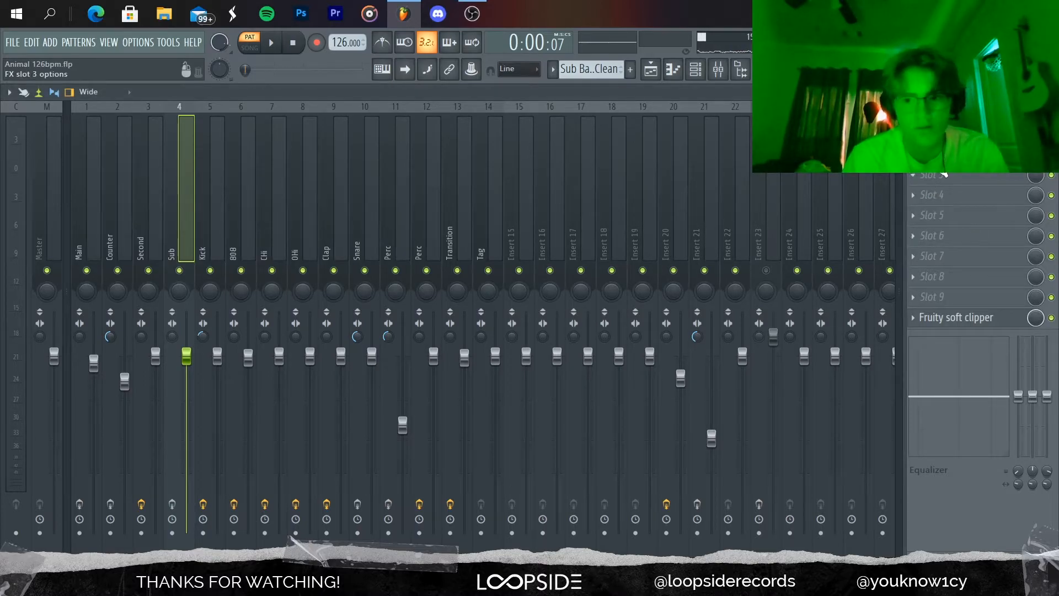
click(957, 154)
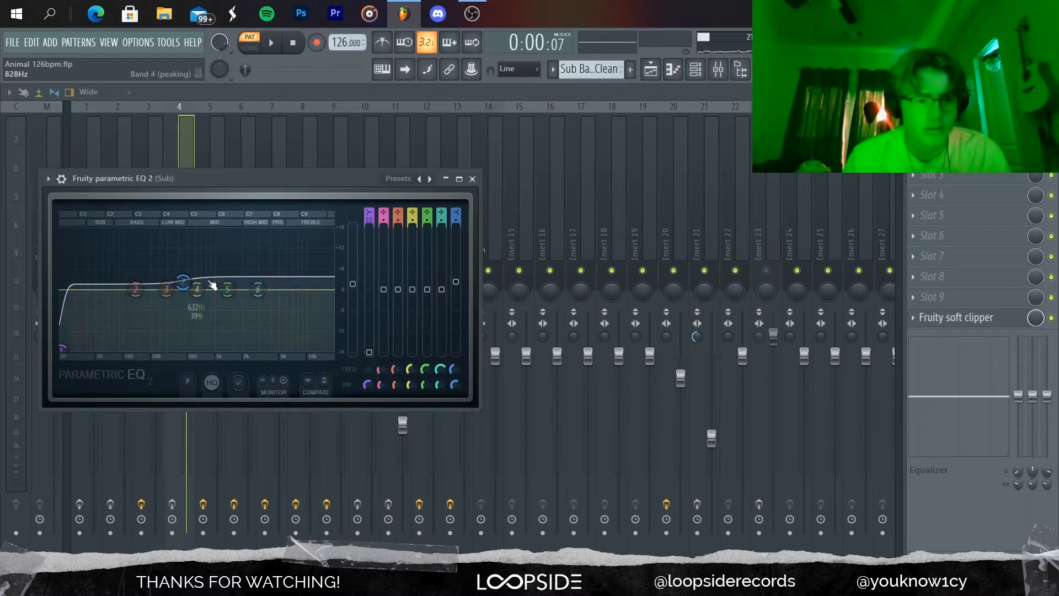
click(472, 178)
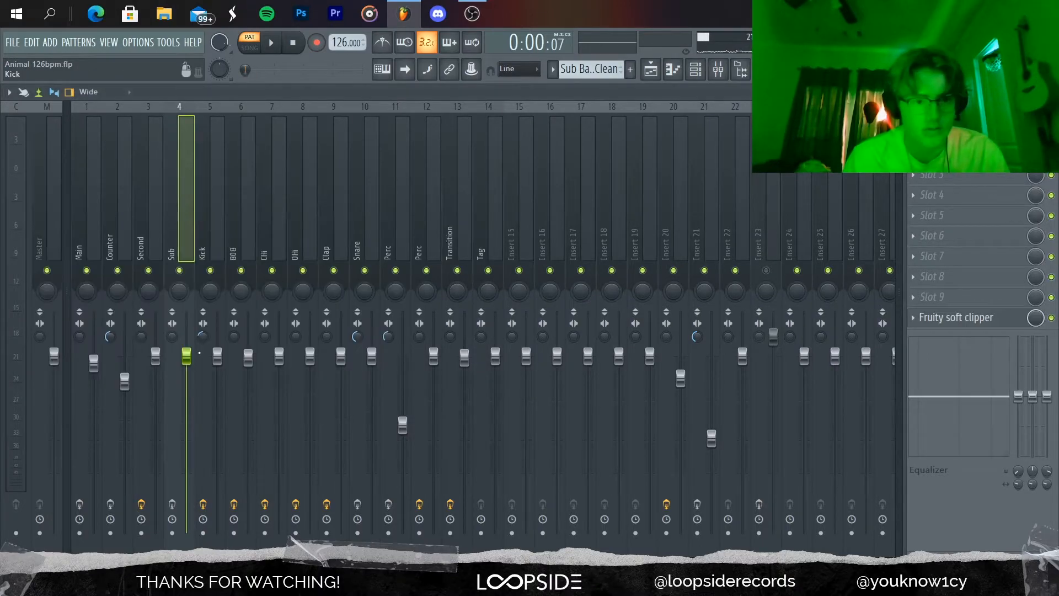
Return to the playlist with the Kontakt (64bit) pattern selected and switch playback to song mode.
click(694, 74)
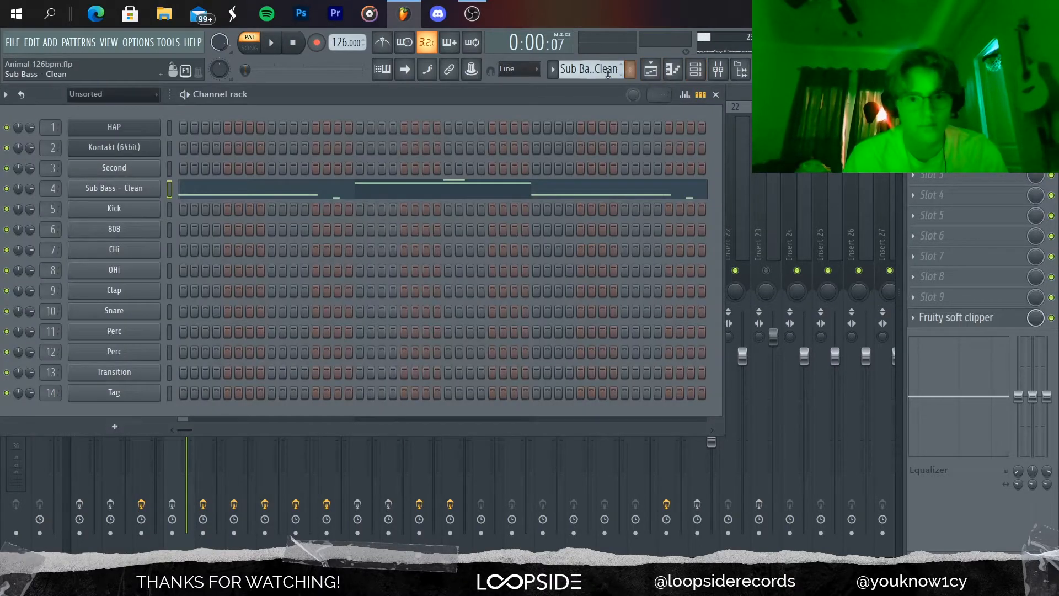
scroll(608, 73, down, 3)
scroll(608, 73, up, 5)
scroll(609, 72, down, 1)
key(F5)
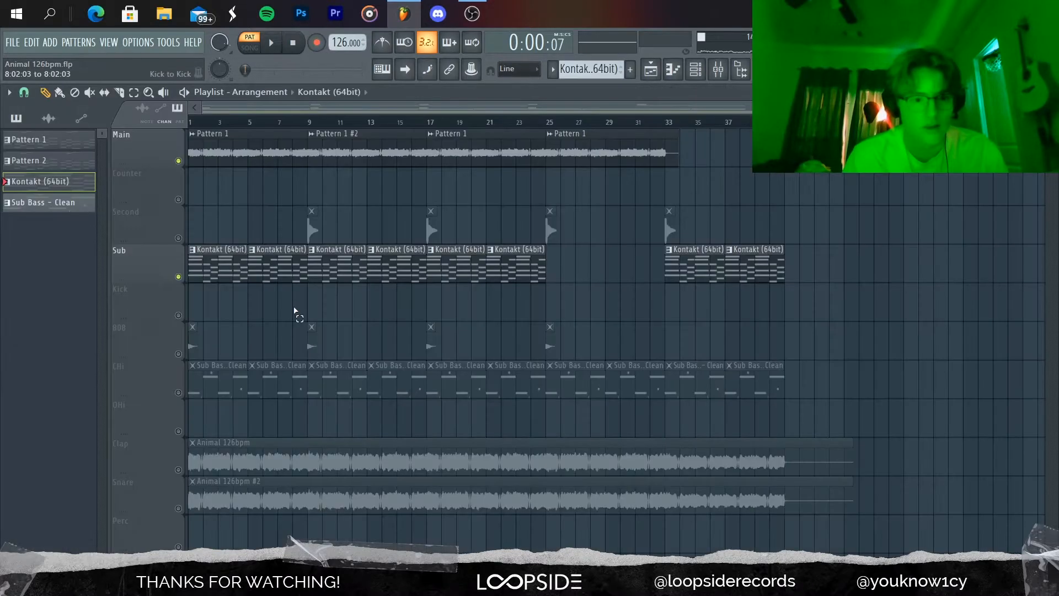
key(l)
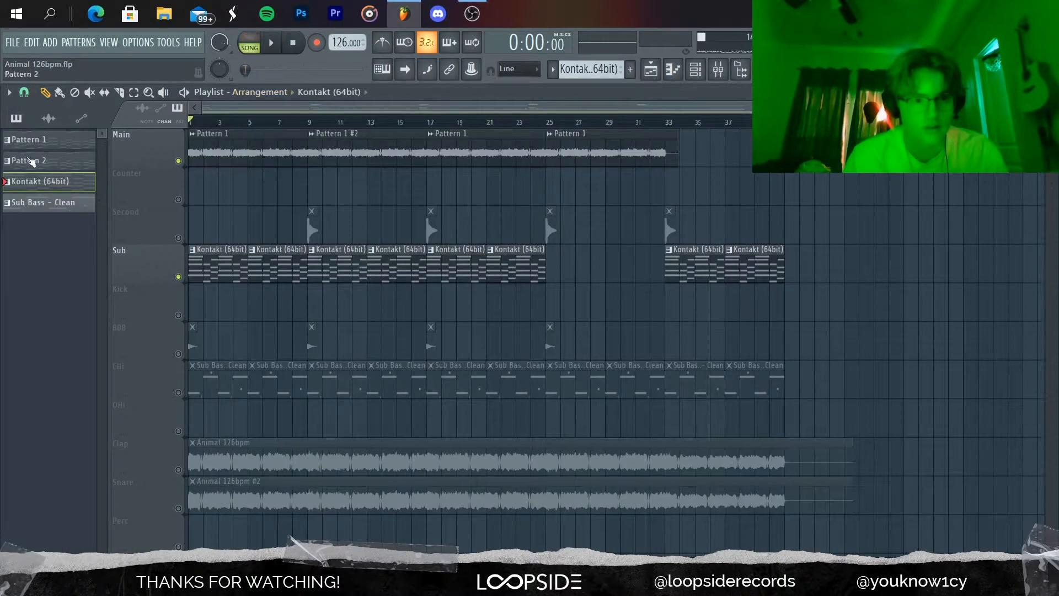
Solo the 808 playlist track and play its short audio clip from the start of the song.
click(181, 351)
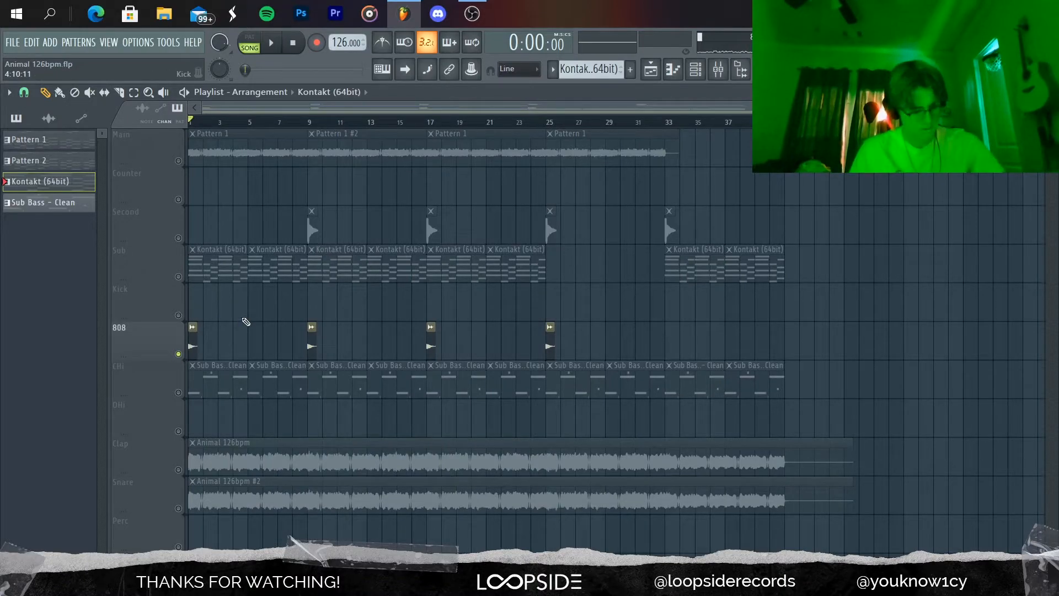
key(space)
key(space)
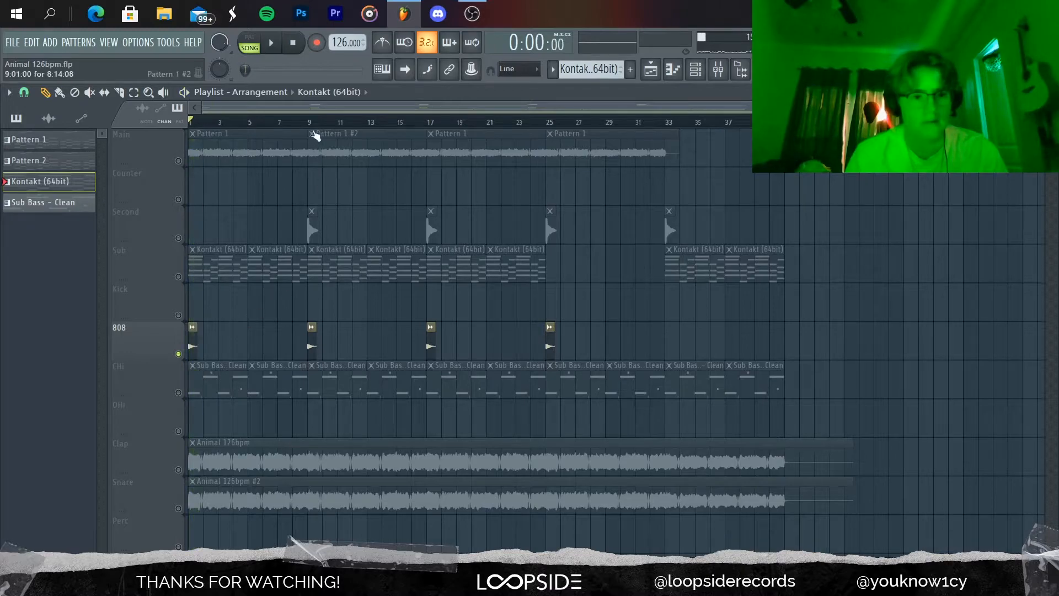
Solo the Second playlist track and play its audio clip from bar 9.
click(309, 123)
drag(634, 331, 182, 348)
right_click(179, 238)
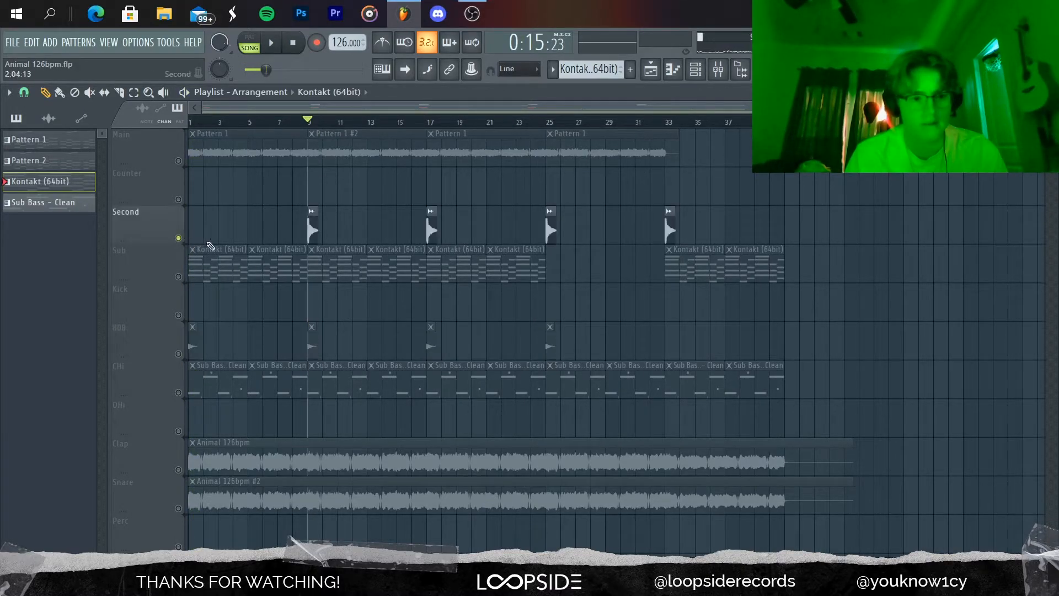
key(space)
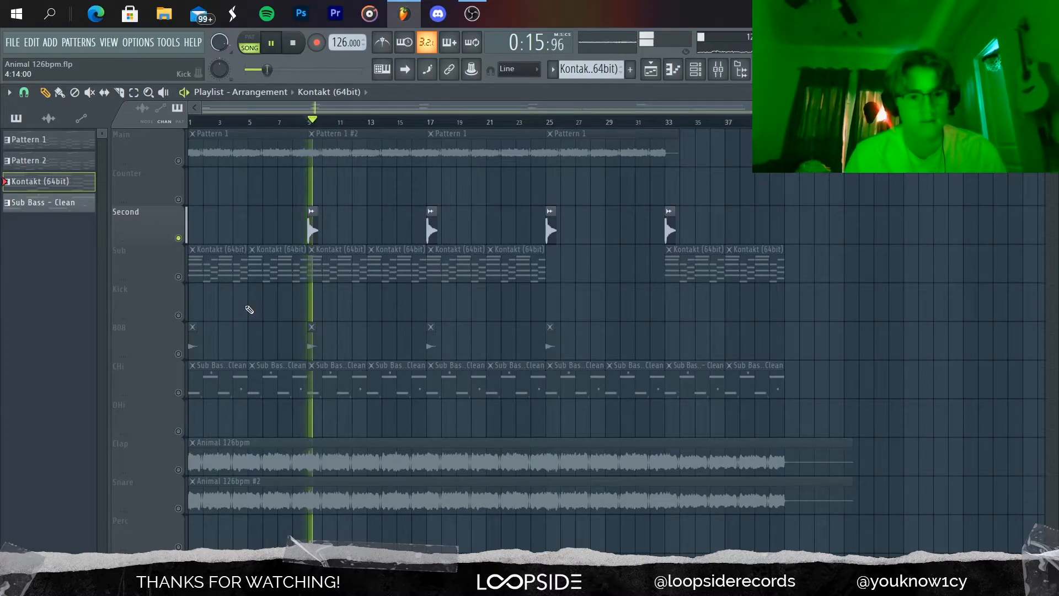
key(space)
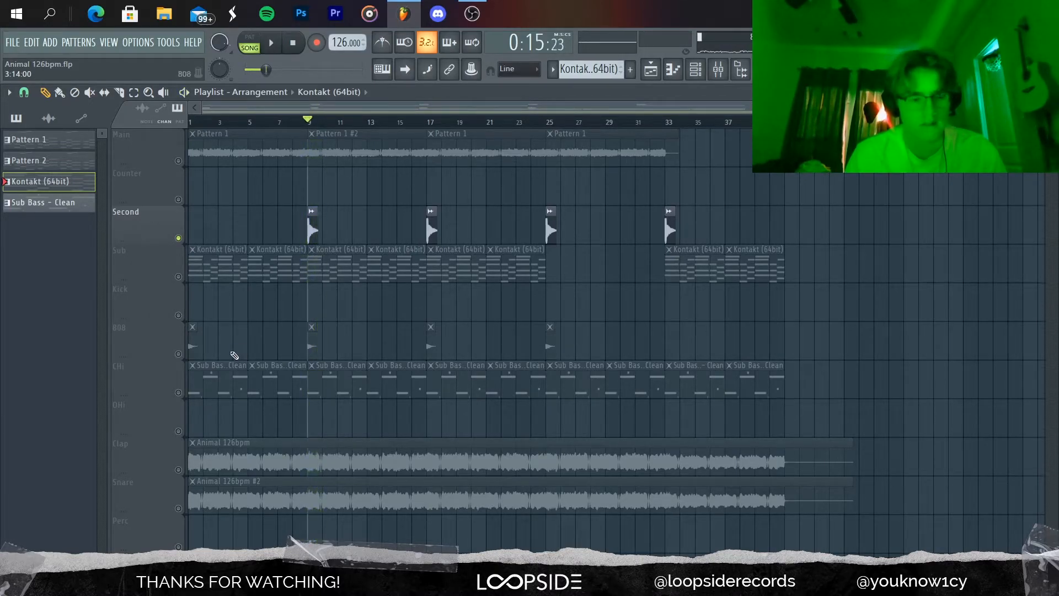
Solo the Clap playlist track and play its Animal 126bpm audio clip from bar 1.
right_click(178, 469)
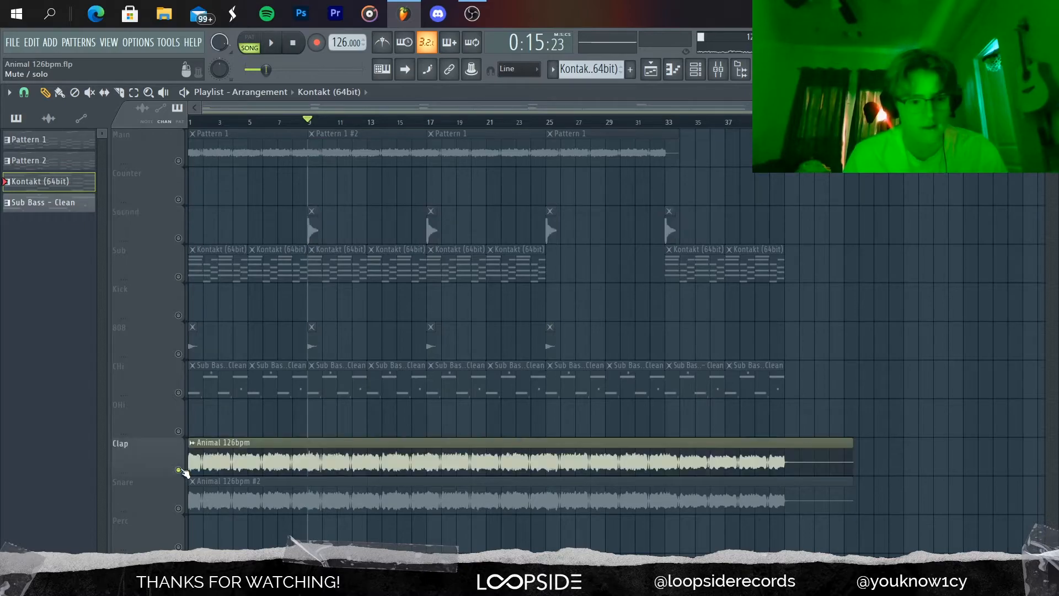
click(178, 508)
drag(199, 120, 4, 212)
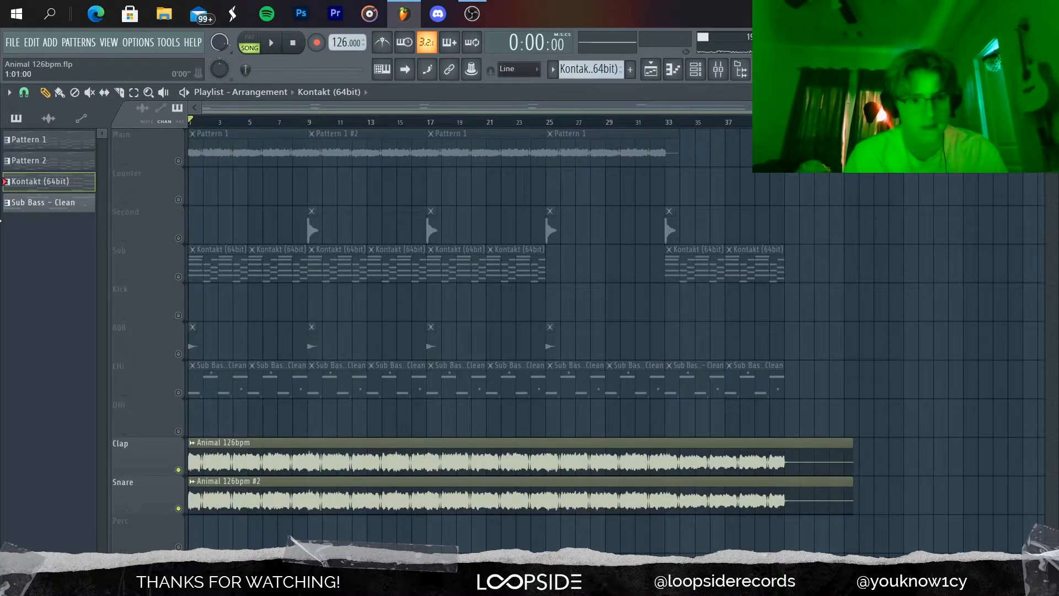
right_click(182, 470)
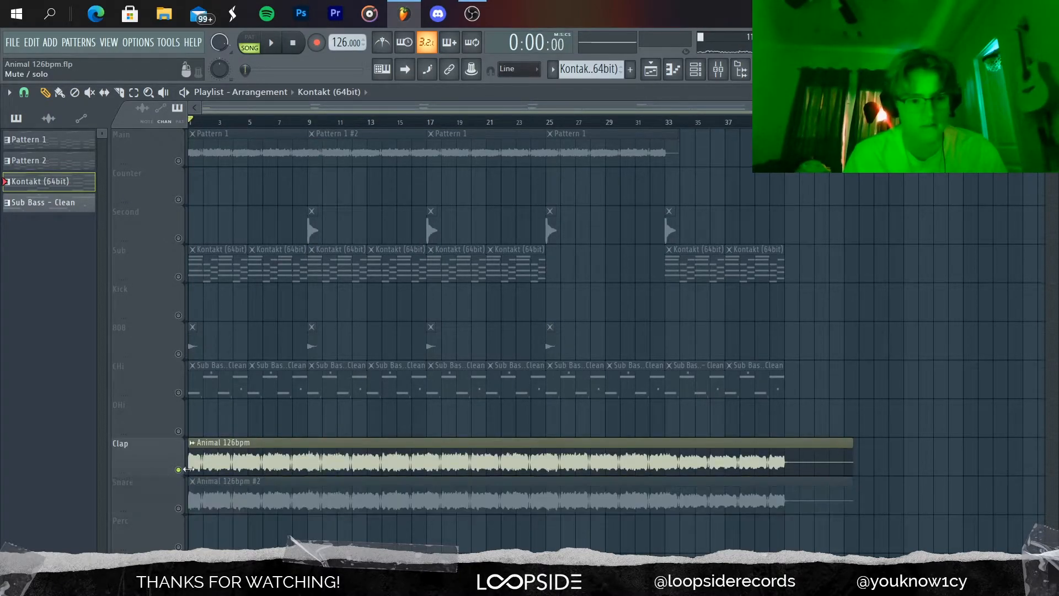
click(718, 69)
key(space)
click(651, 70)
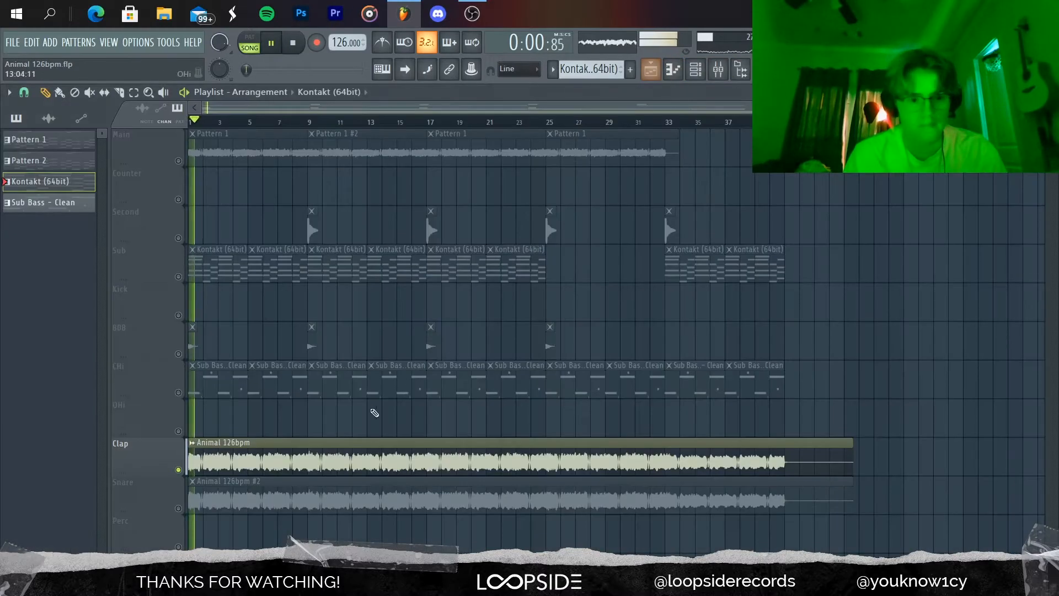
Inspect the Animal 126bpm clip's sample settings and the Fruity parametric EQ 2 on mixer track Insert 20.
double_click(316, 455)
key(space)
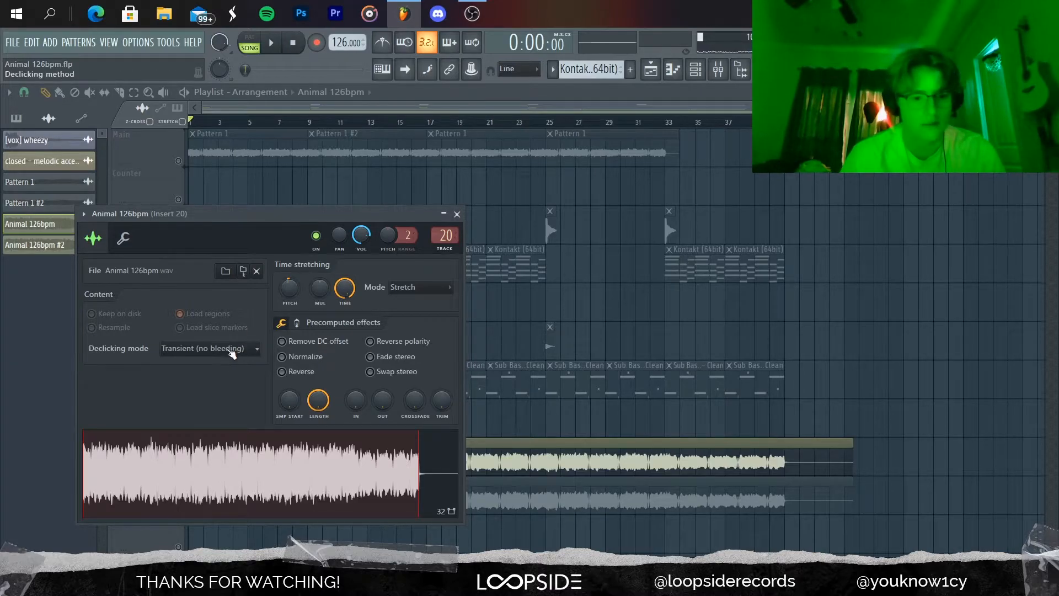
click(457, 214)
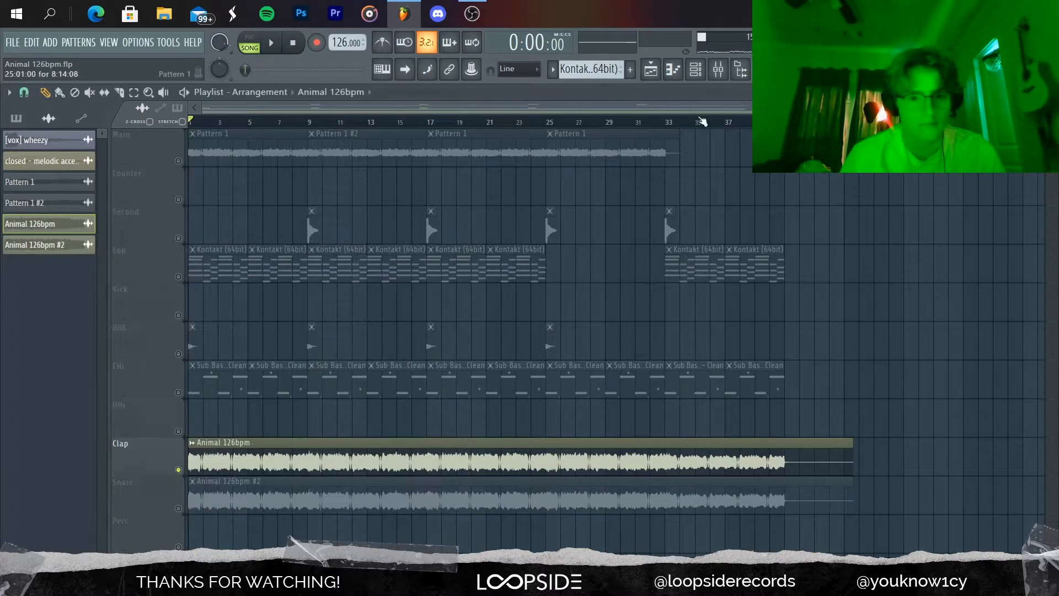
click(718, 70)
click(950, 134)
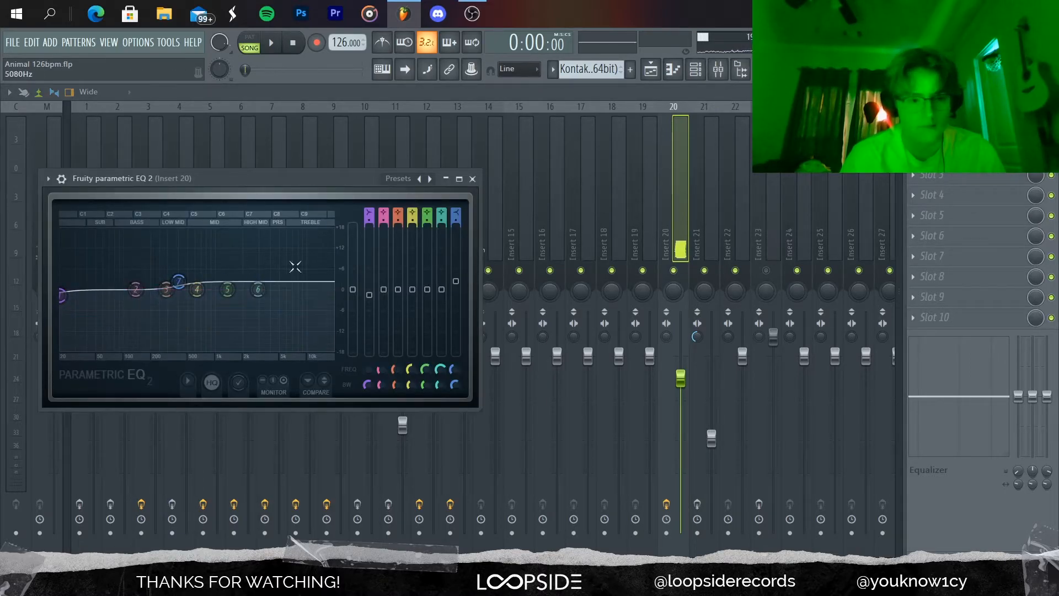
click(472, 178)
Bypass the effect slots on mixer track Insert 21.
click(712, 221)
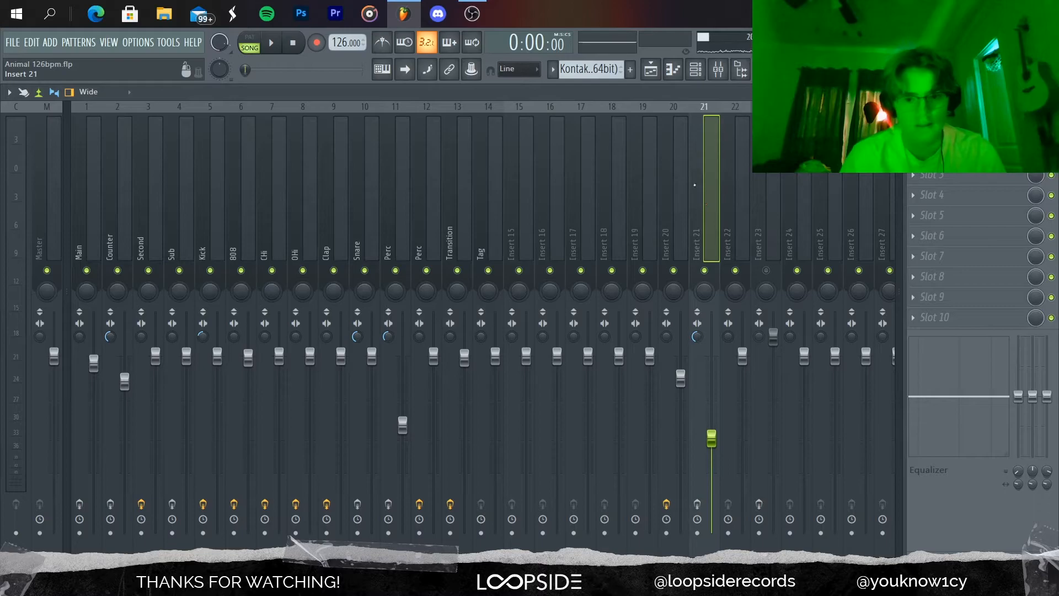
click(697, 504)
click(651, 69)
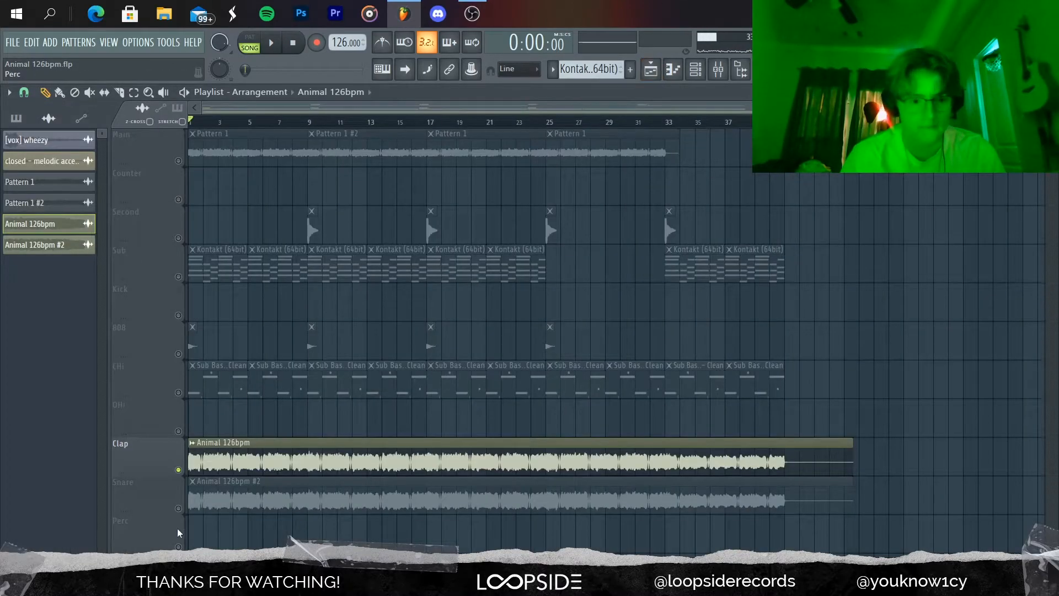
Re-enable the effect slots on the Second, Kick, 808, CHi, OHi, Clap, second Perc and Transition mixer tracks.
click(234, 504)
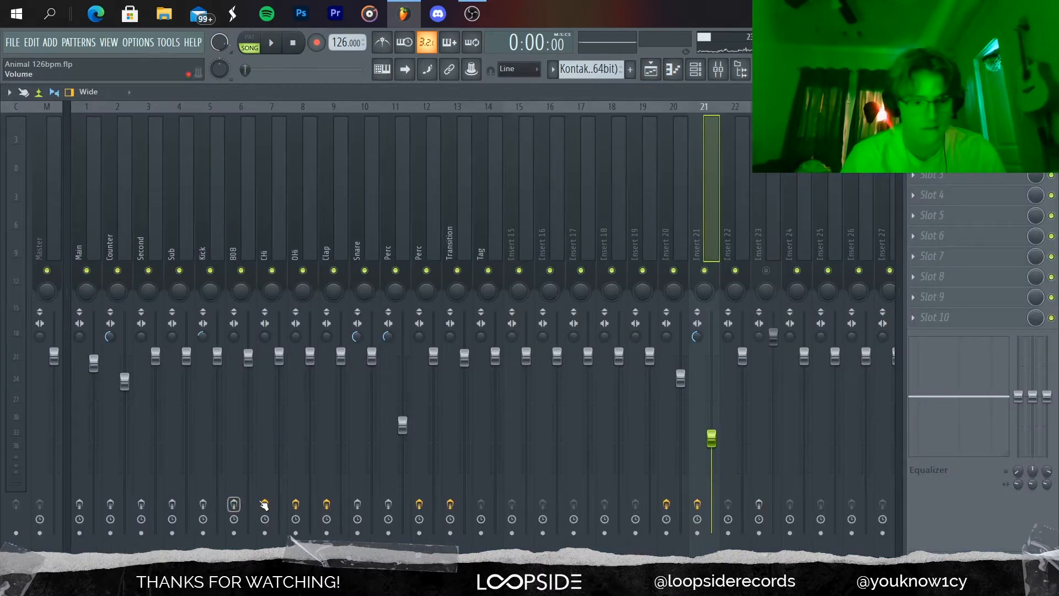
click(265, 503)
click(295, 504)
click(327, 503)
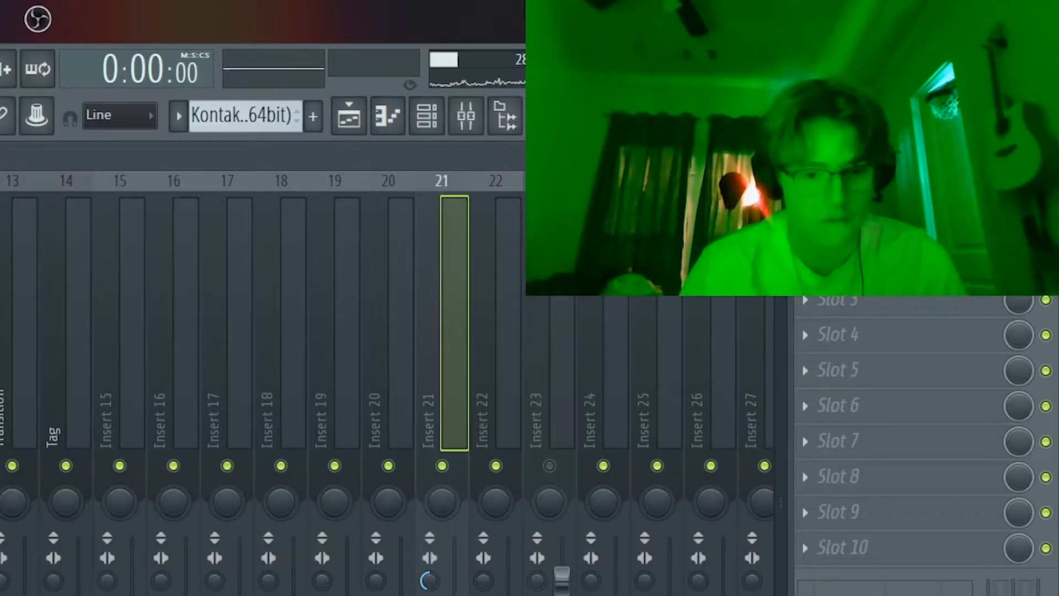
click(419, 504)
click(451, 504)
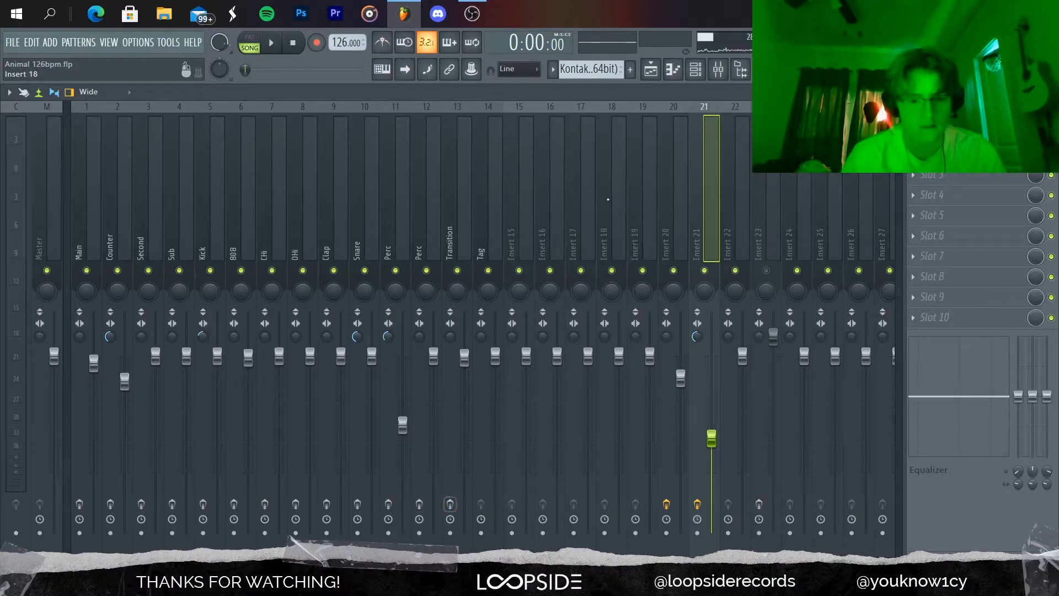
Solo the Snare playlist track and inspect the sample settings of its Animal 126bpm #2 clip.
click(651, 70)
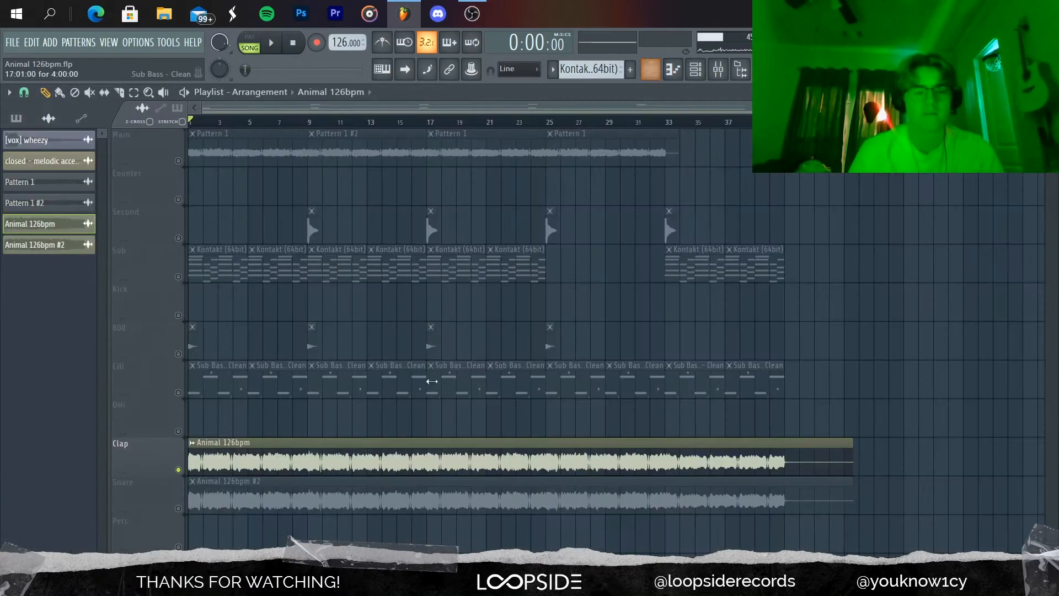
click(179, 509)
scroll(217, 532, down, 3)
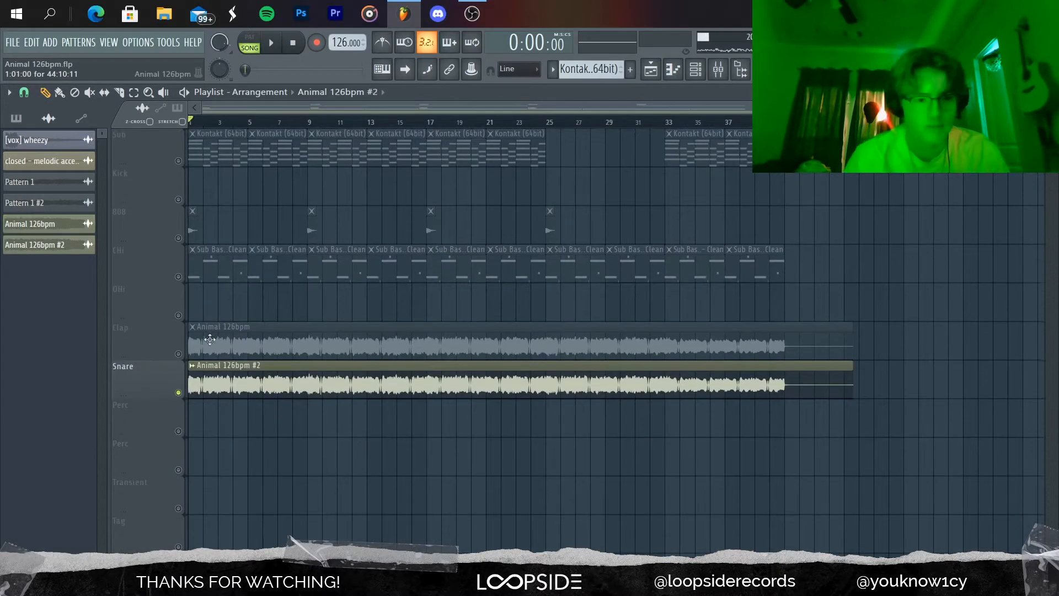
double_click(218, 380)
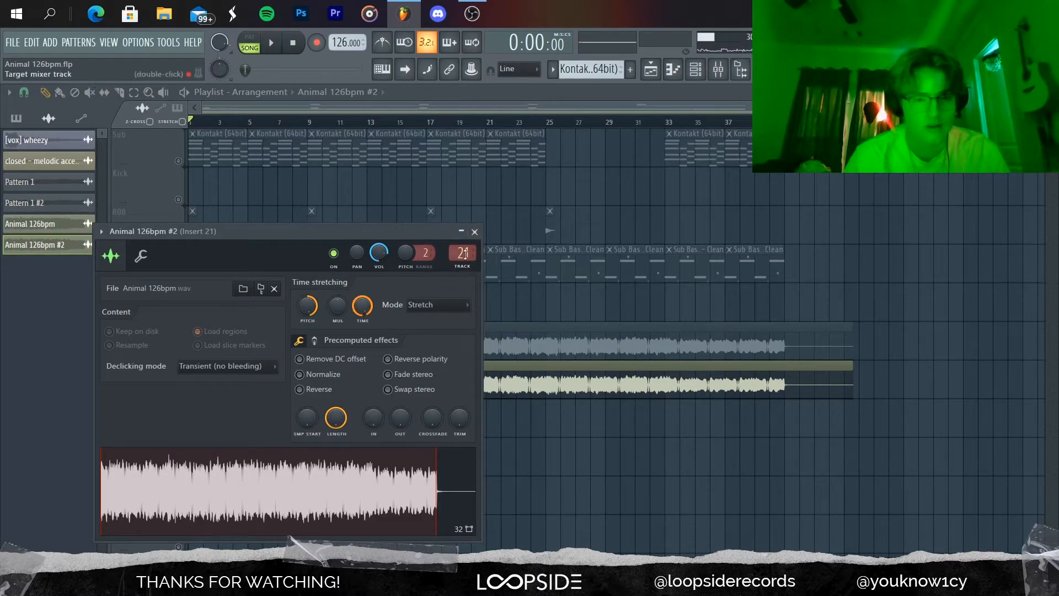
click(474, 232)
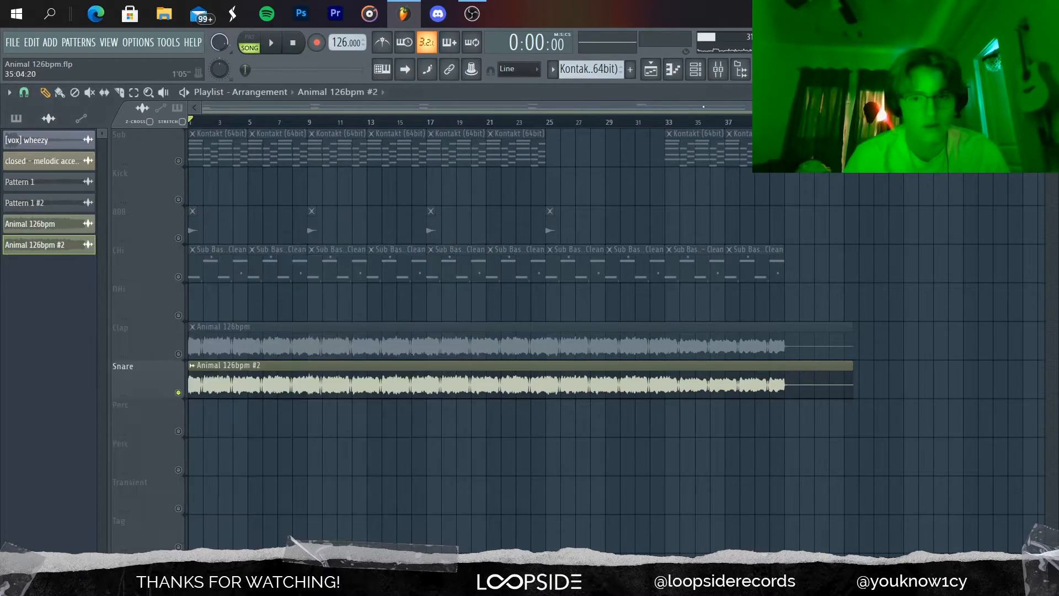
Inspect the DROWNED BY KXDET preset's map and surface and the Fruity parametric EQ 2 on mixer track Insert 21.
click(734, 78)
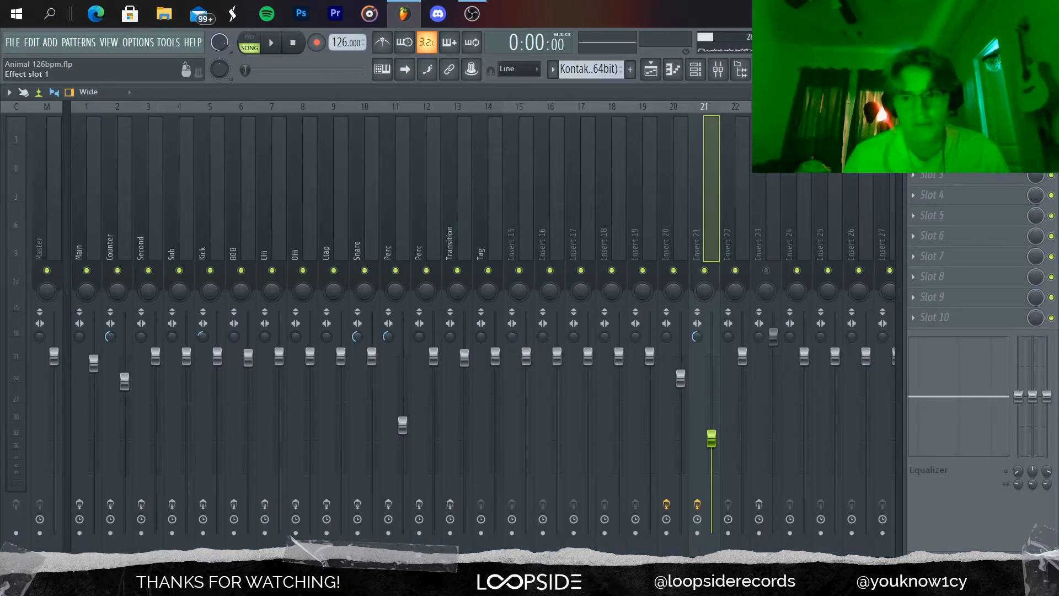
click(955, 133)
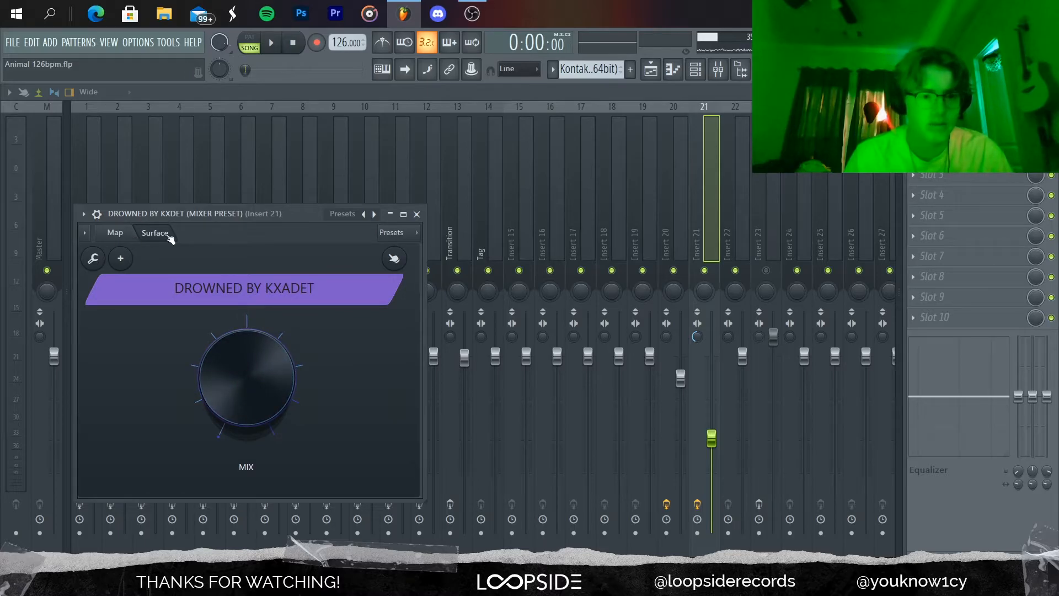
click(117, 233)
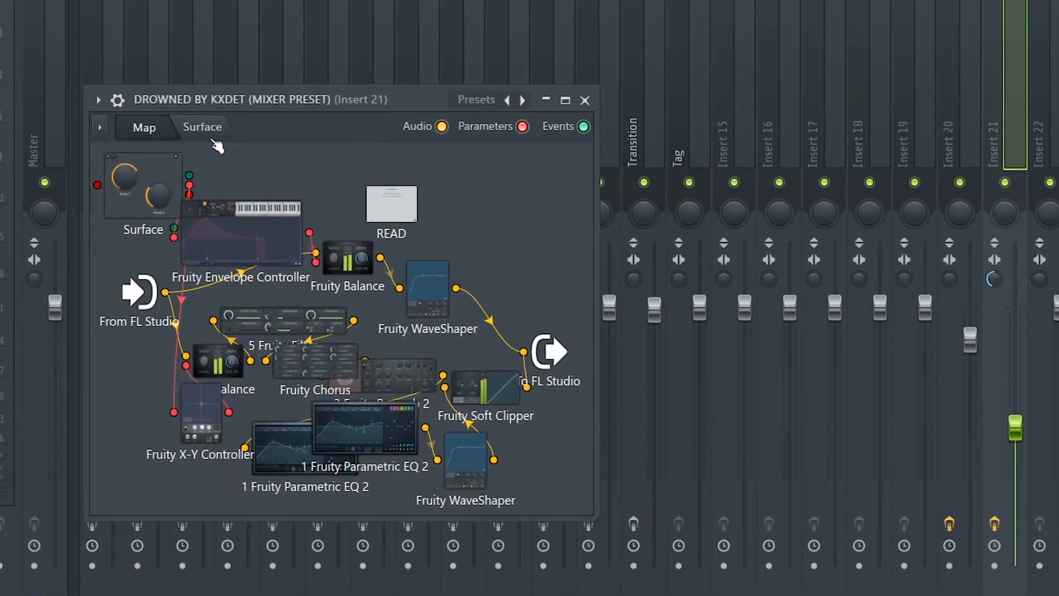
click(226, 122)
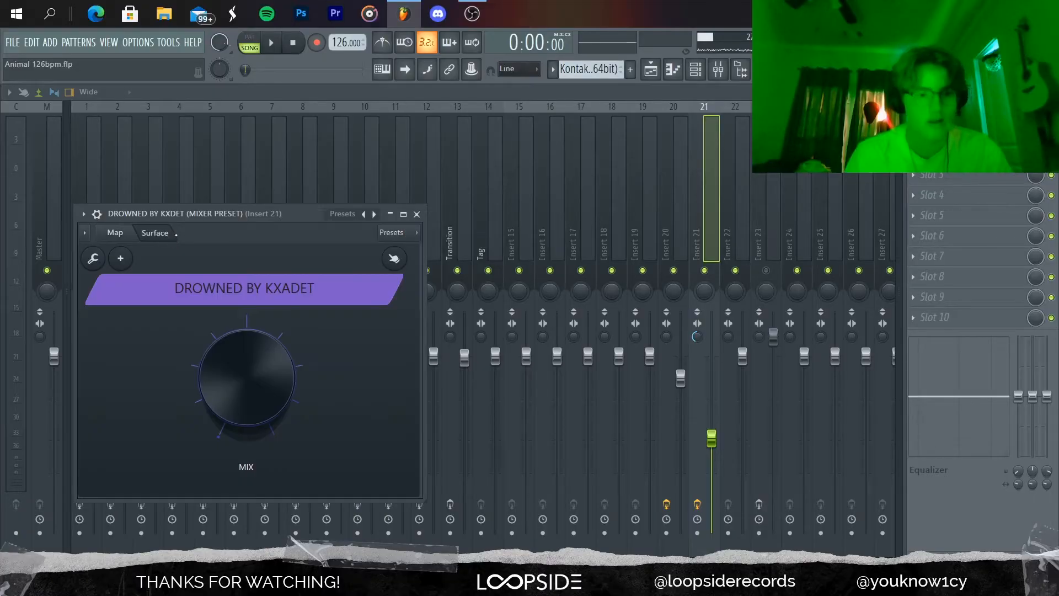
click(417, 214)
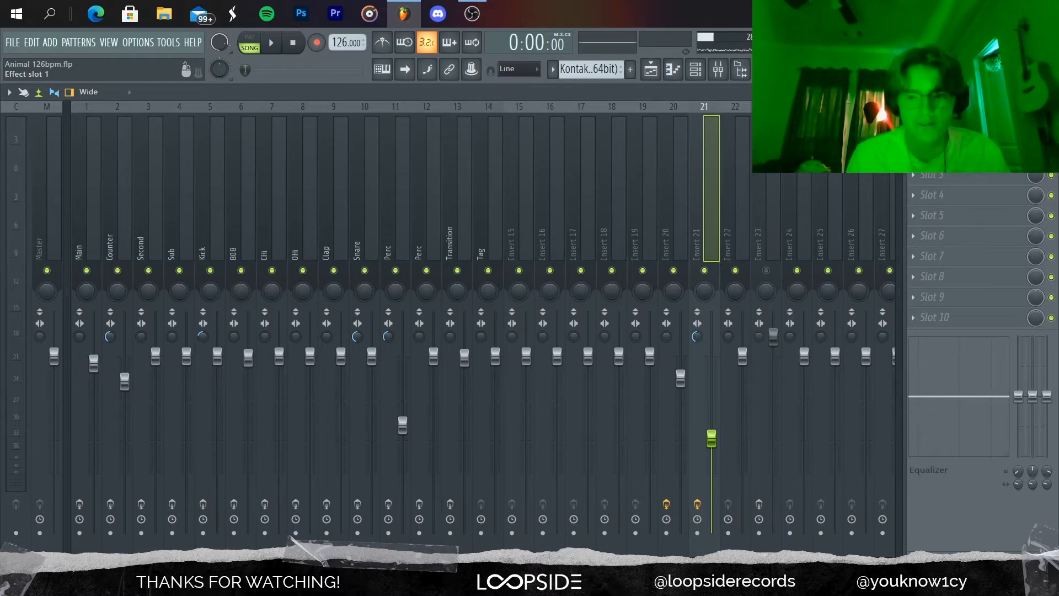
click(945, 134)
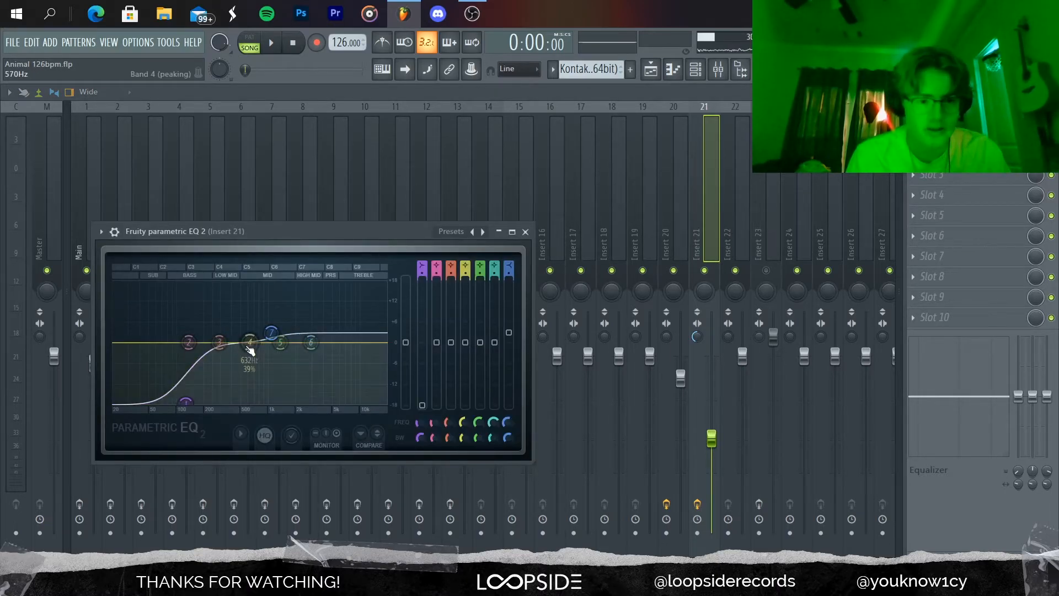
click(526, 232)
Play the soloed Snare playlist track's Animal 126bpm #2 clip from bar 1.
click(651, 69)
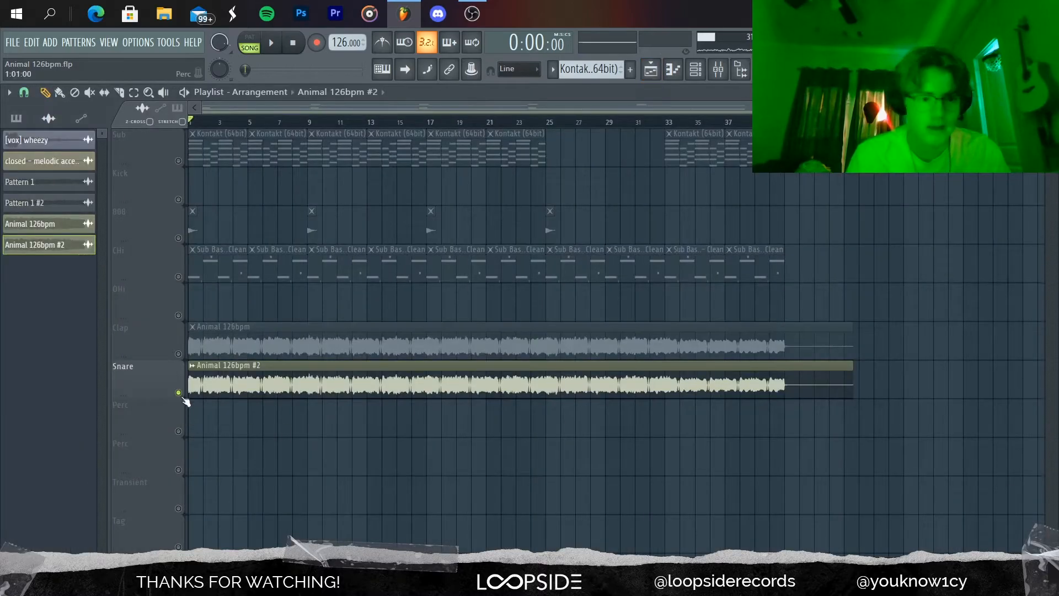
key(space)
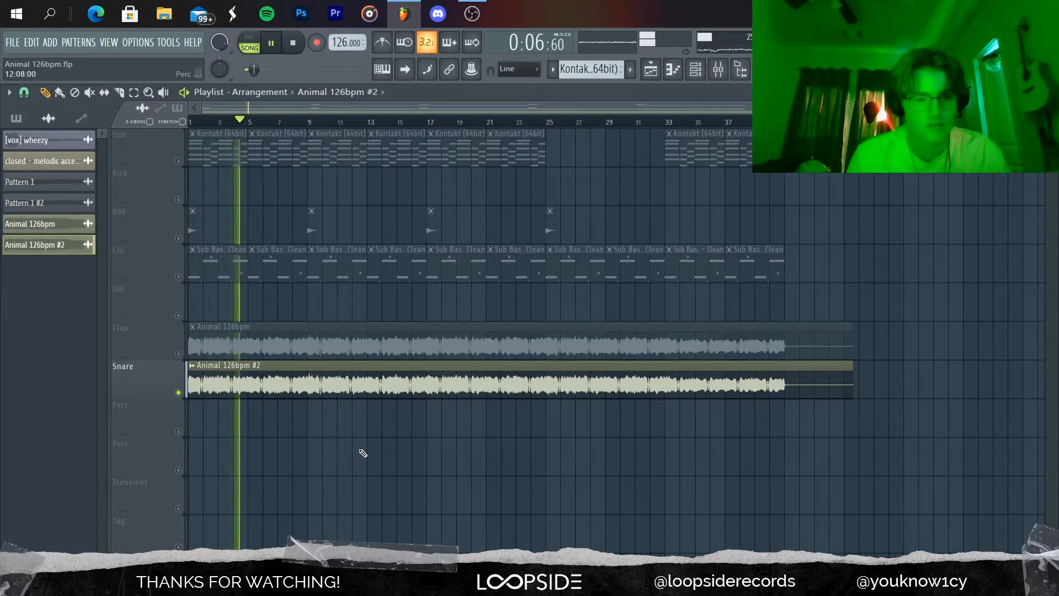
key(space)
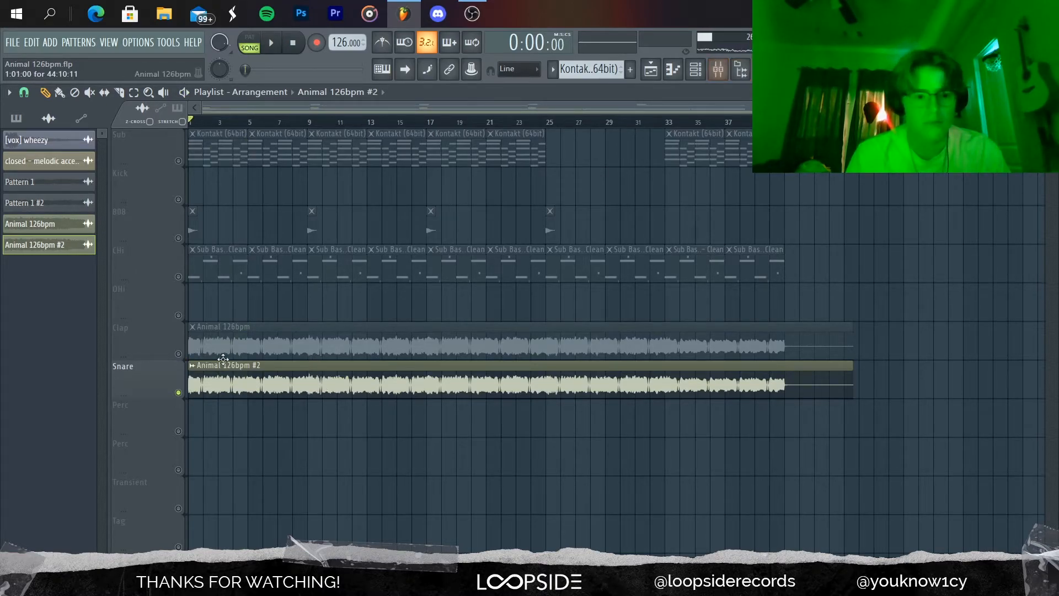
Unmute the Clap playlist track alongside Snare and play both Animal 126bpm clips together from bar 1.
right_click(179, 353)
click(179, 392)
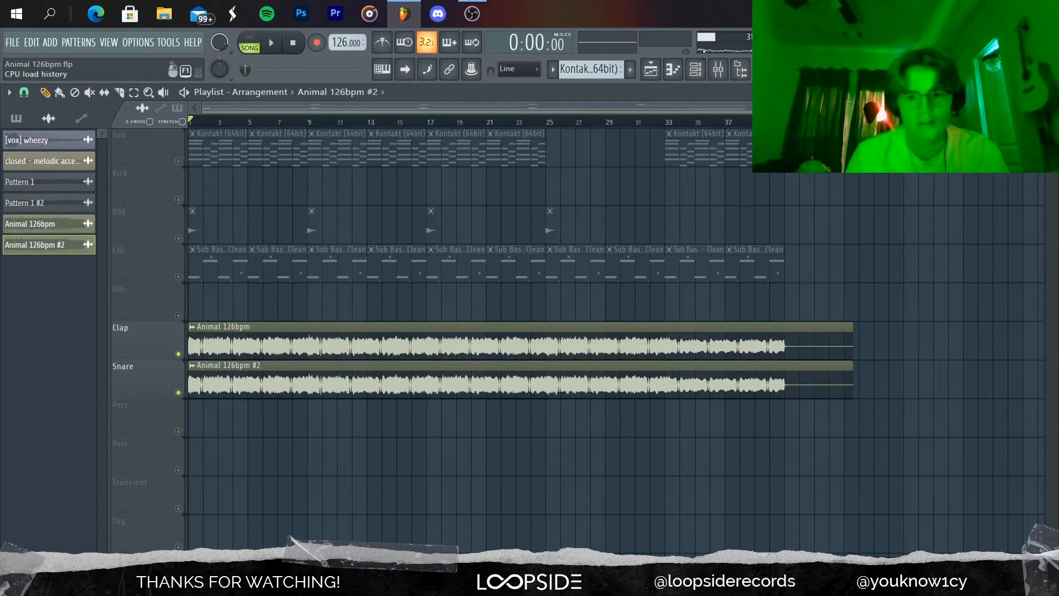
click(718, 69)
click(651, 69)
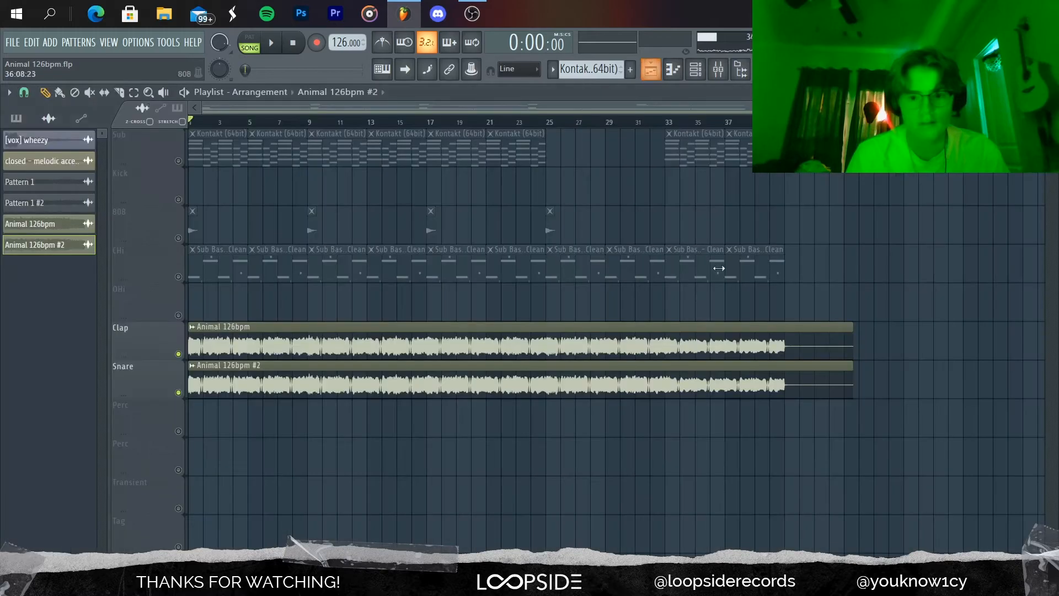
click(719, 69)
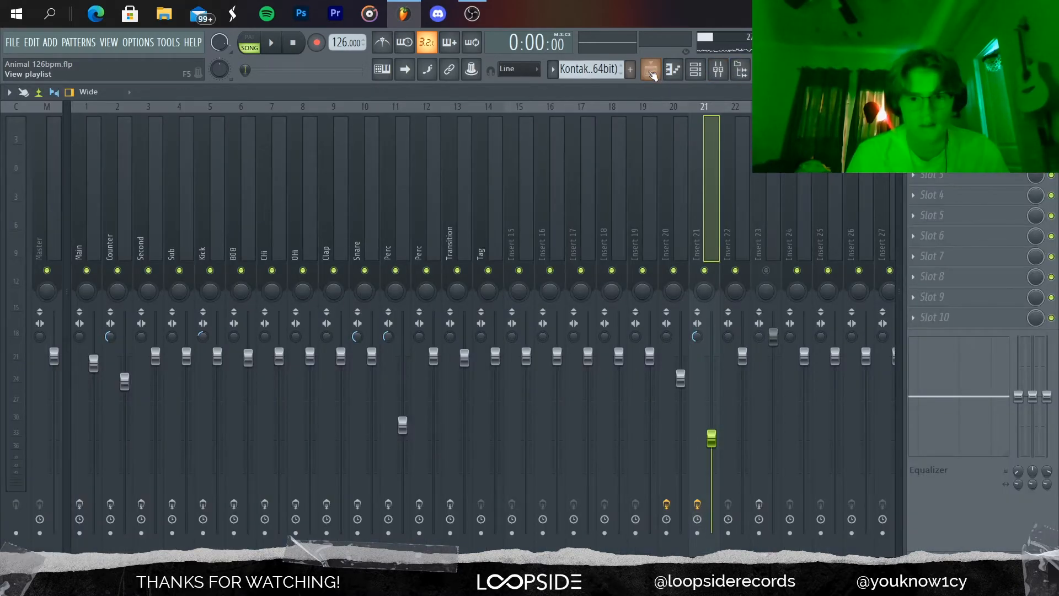
click(651, 69)
key(space)
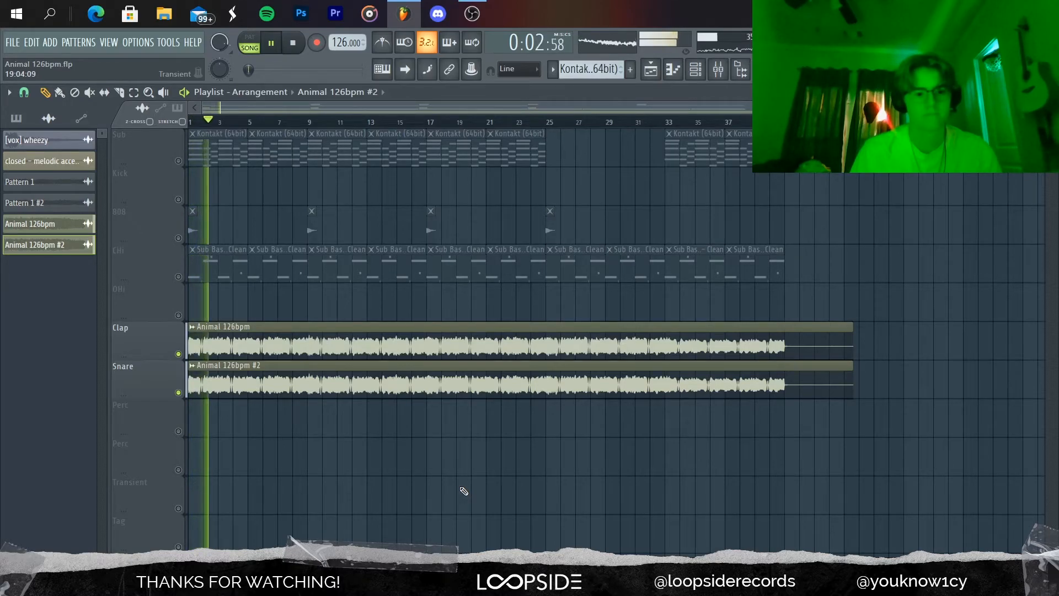
key(space)
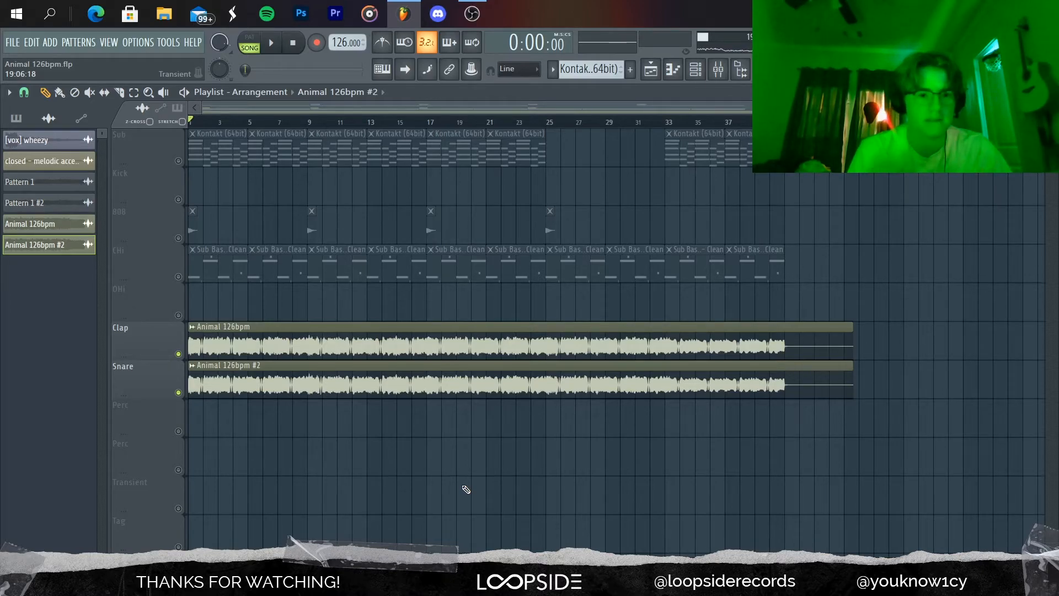
scroll(470, 488, up, 3)
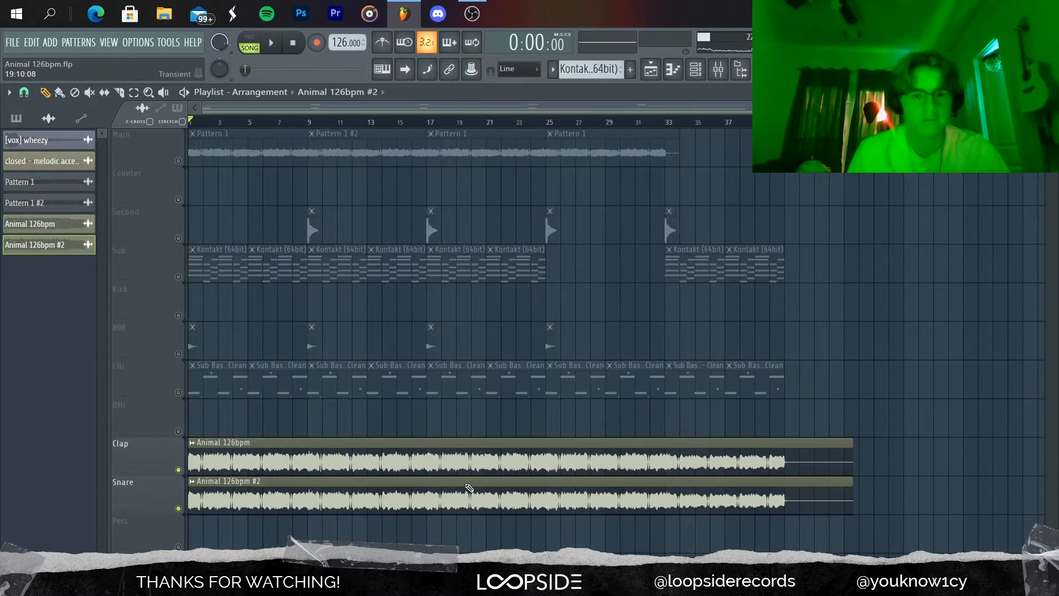